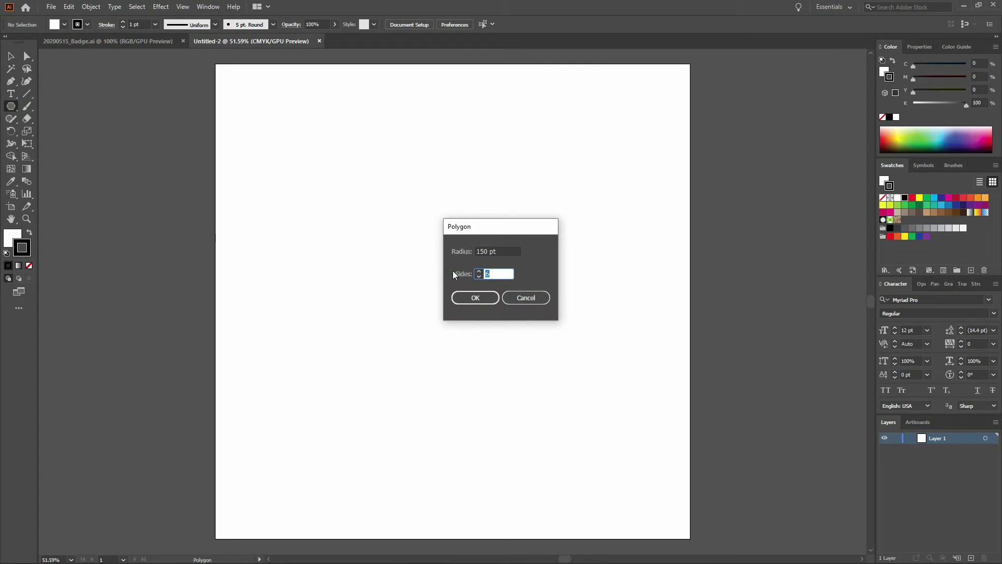
Create a six-sided hexagon and centre it horizontally and vertically on the artboard
key(Return)
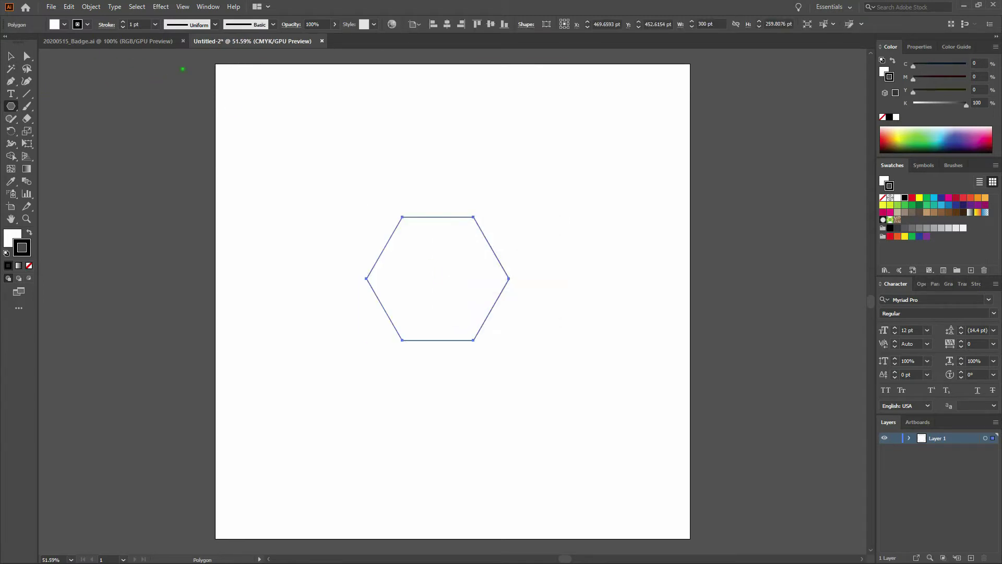
click(447, 24)
click(491, 24)
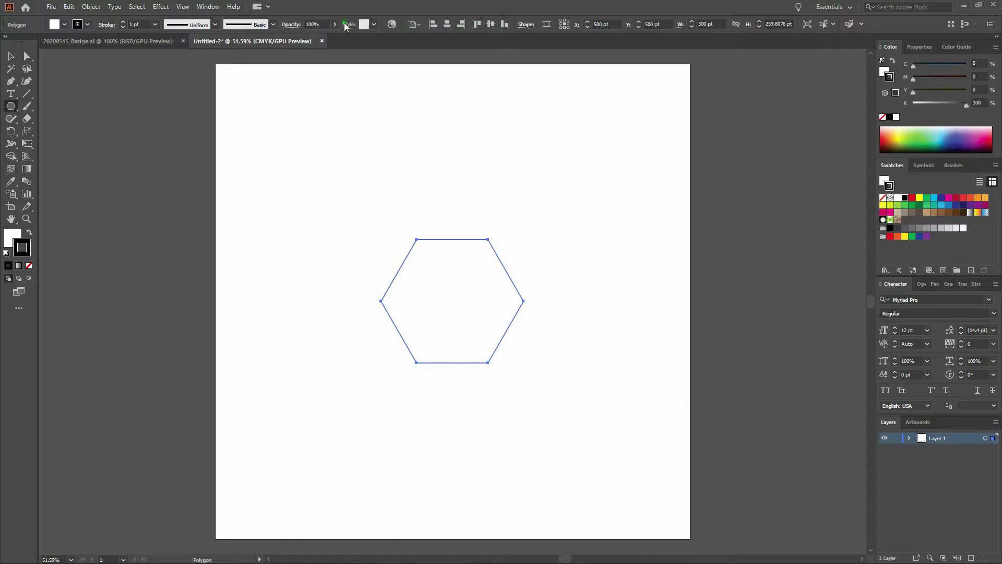
Show the Align panel from the panel list and open the hexagon's rotation settings
click(210, 7)
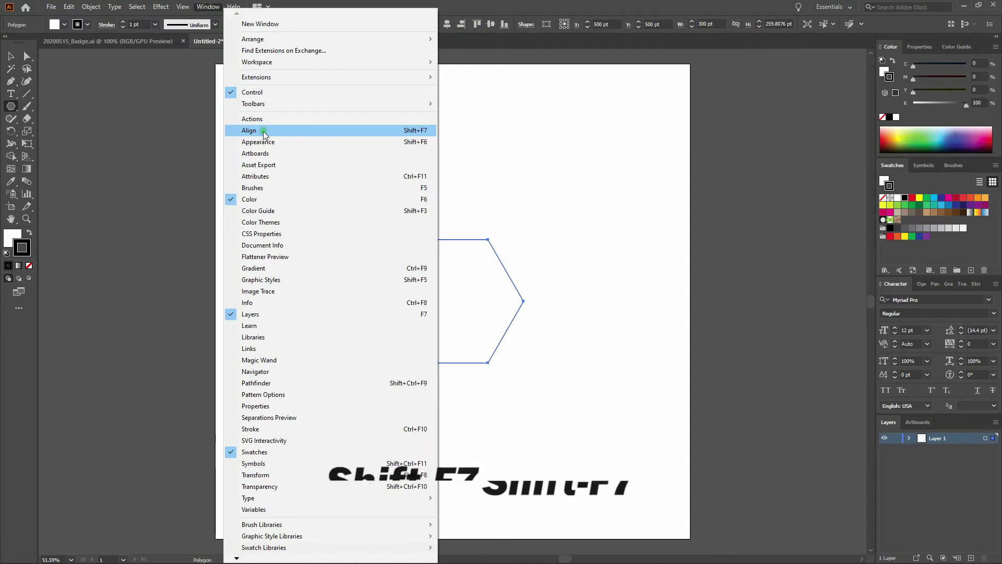
click(499, 8)
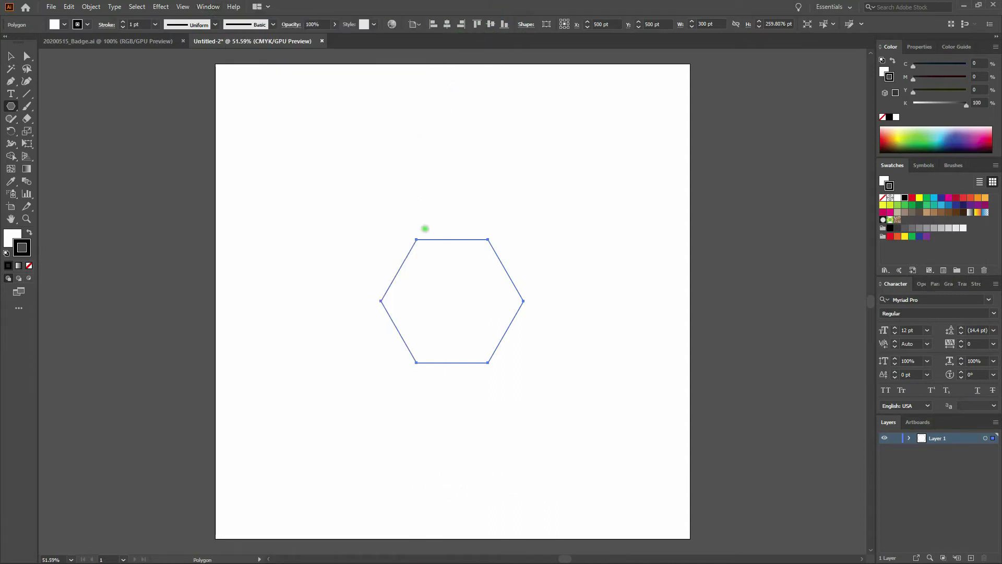
double_click(11, 131)
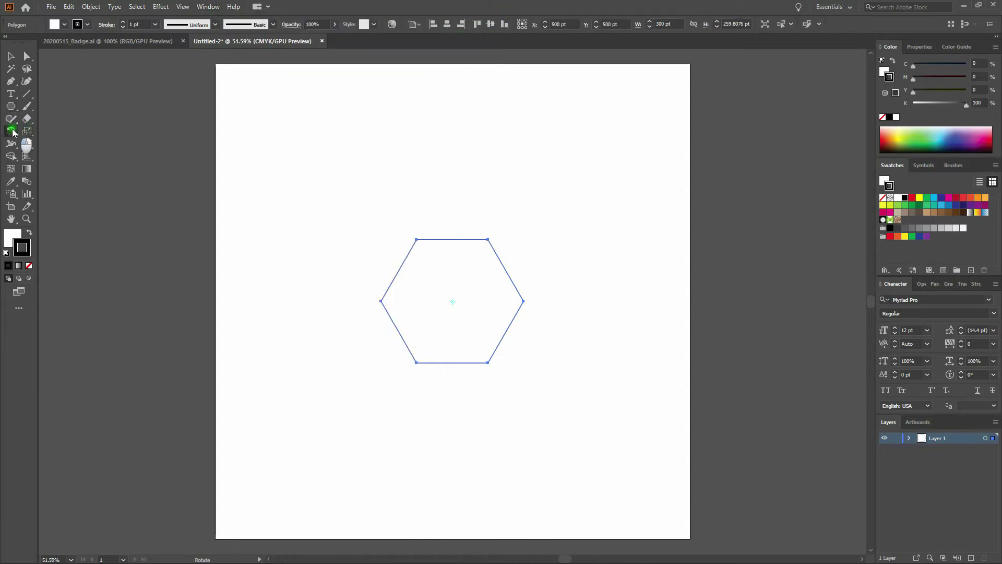
Rotate the hexagon 90° to stand on a point and set its fill to None
key(Return)
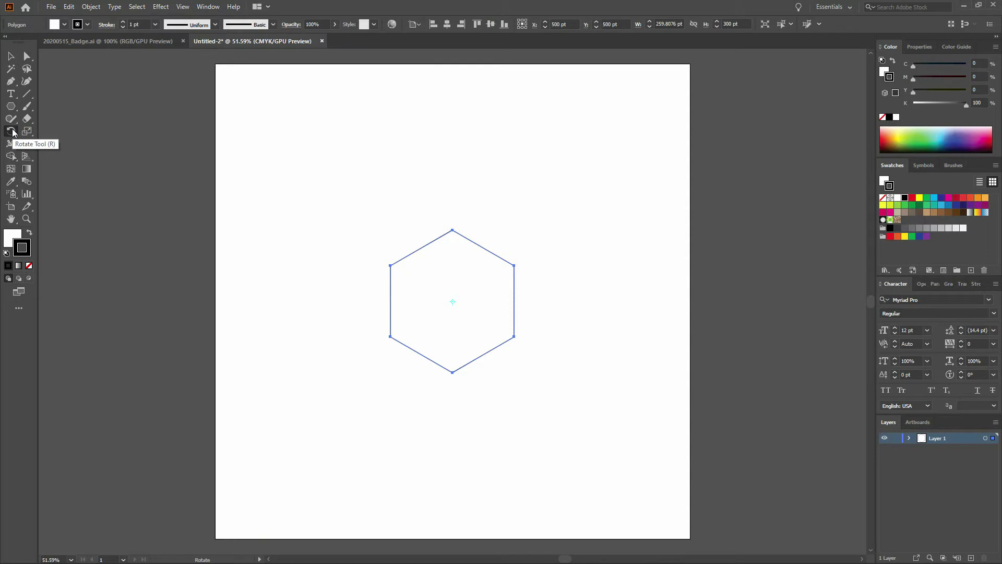
click(13, 237)
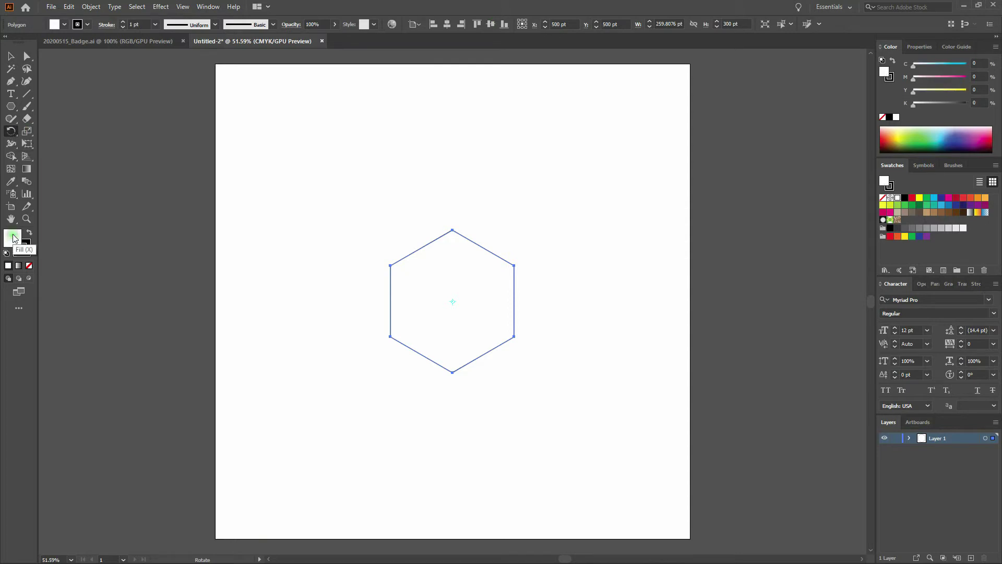
click(30, 265)
Set the hexagon's outline colour to dark red 990404
click(27, 253)
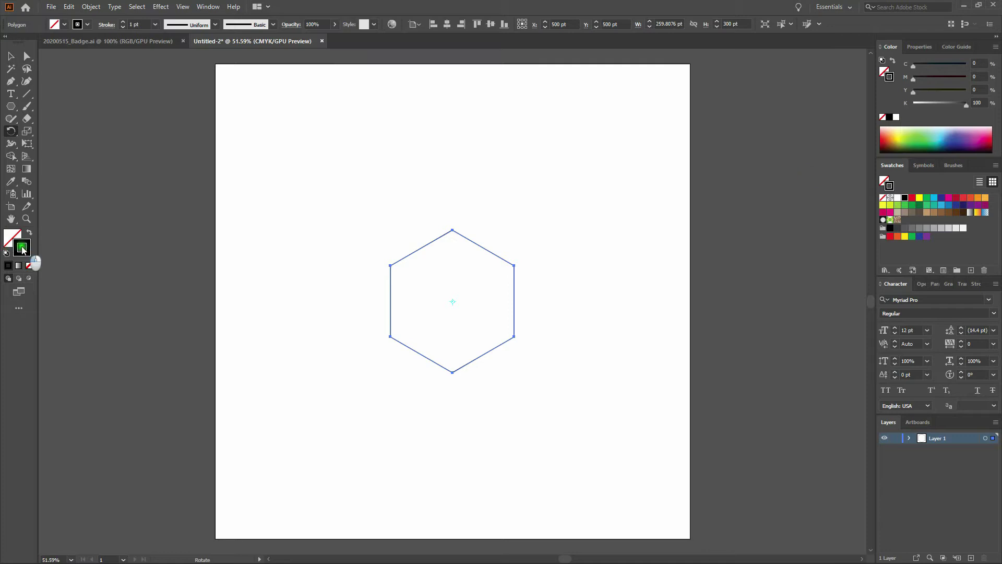
double_click(22, 248)
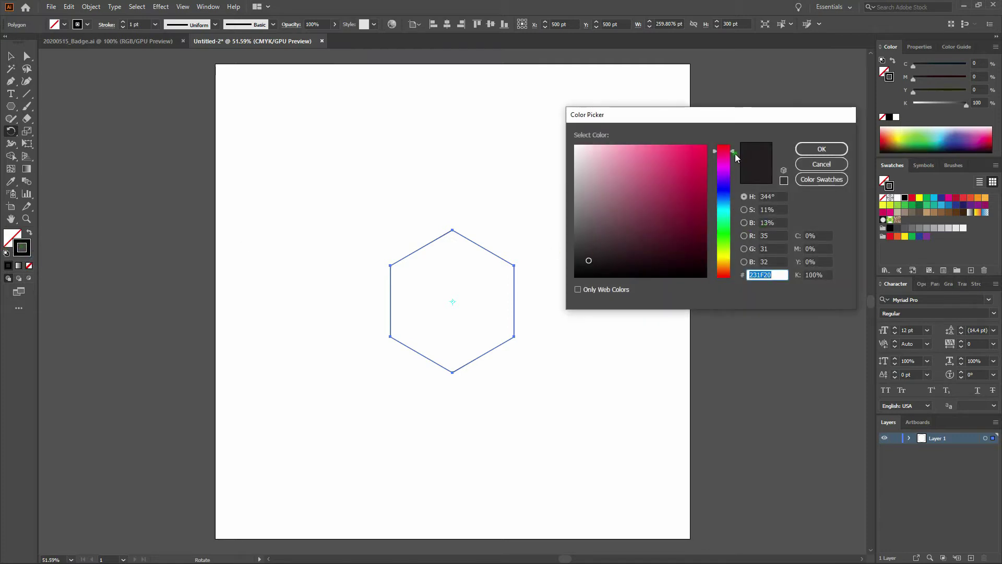
drag(732, 155, 732, 141)
click(704, 197)
click(835, 149)
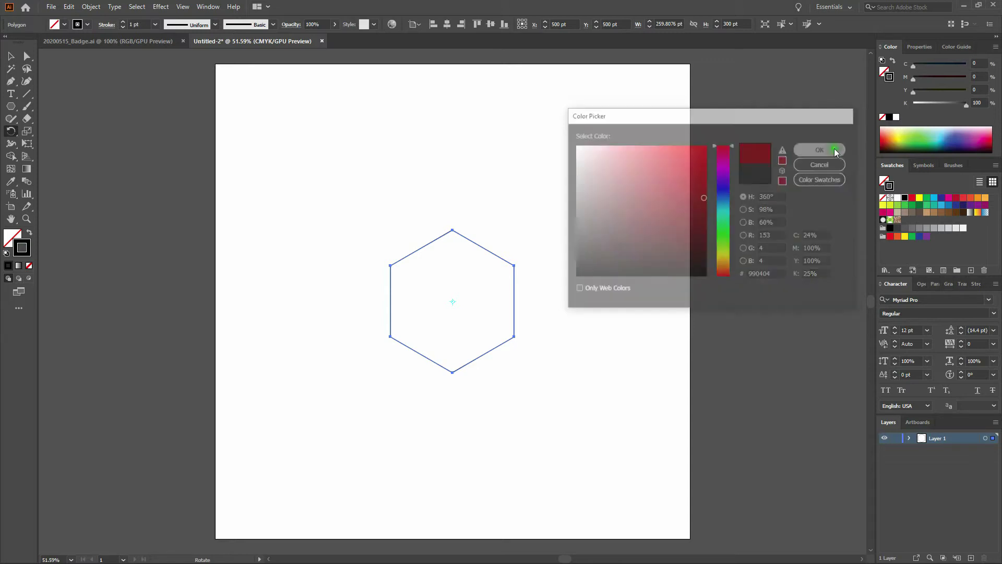
Step up the hexagon's outline stroke weight
click(123, 22)
click(123, 22)
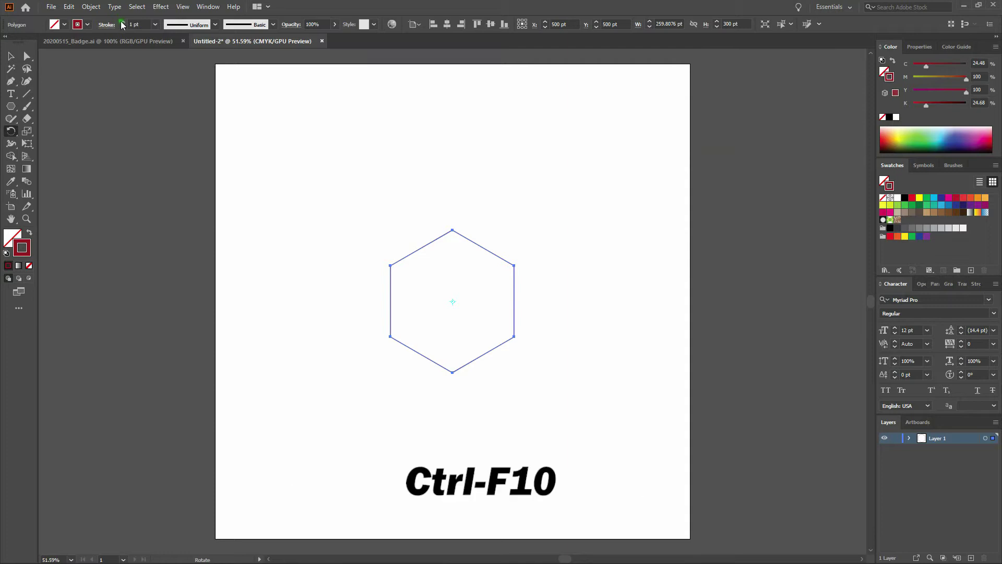
click(123, 23)
click(123, 23)
Raise the hexagon's outline thickness to 12 pt
click(123, 23)
click(122, 23)
click(123, 22)
click(122, 22)
click(123, 22)
click(122, 22)
click(122, 23)
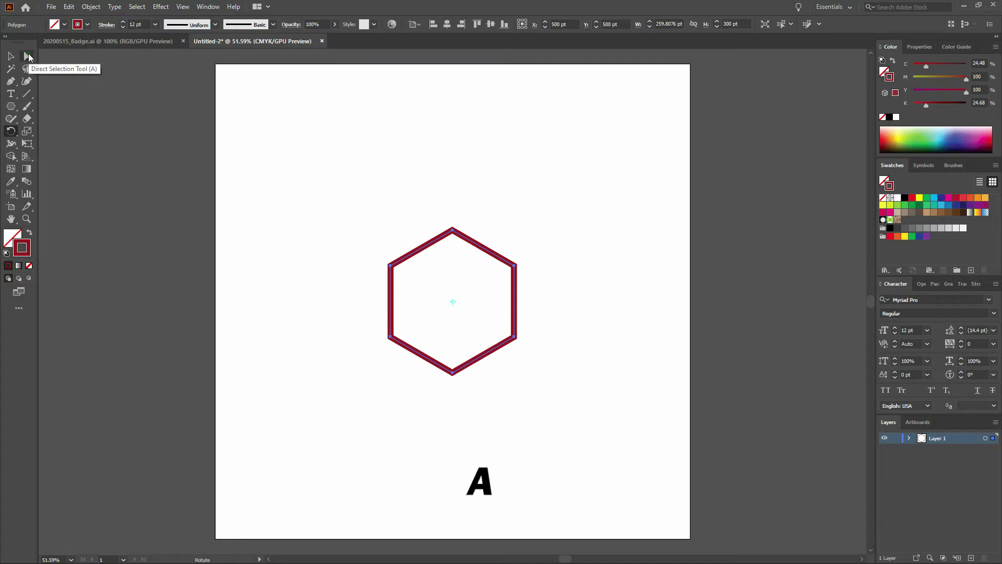
Round all hexagon corners to a radius of about 27 pt
click(28, 57)
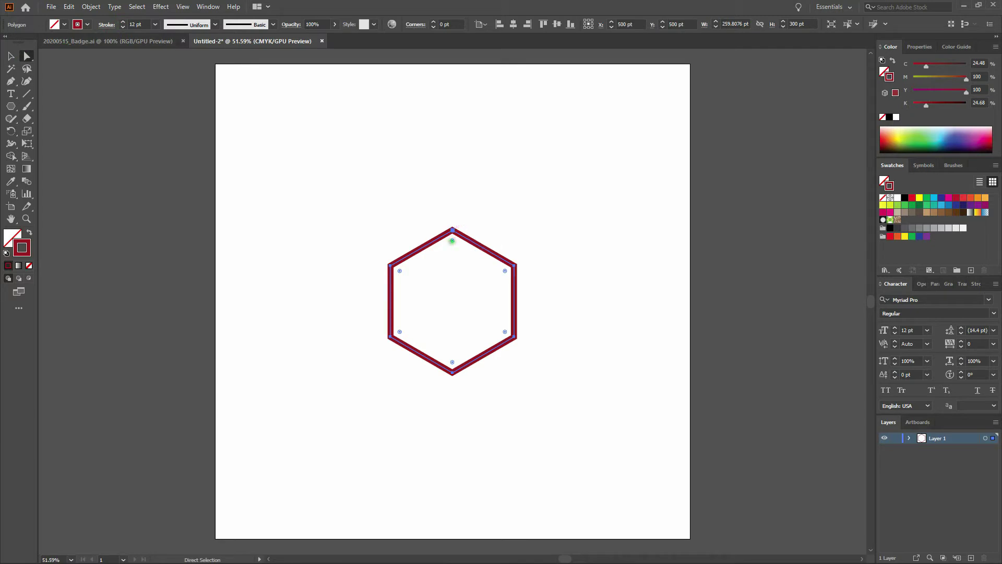
drag(452, 240, 452, 246)
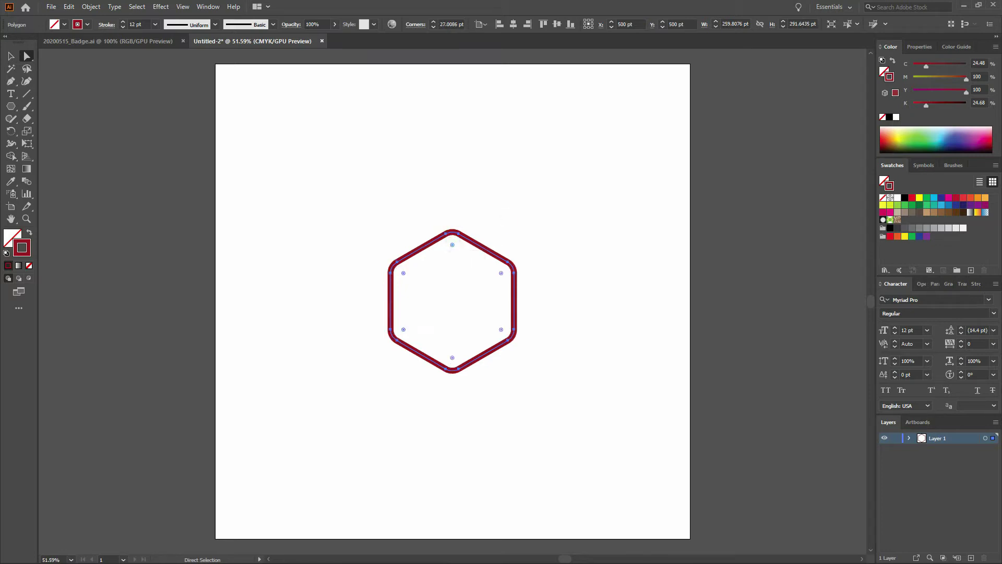
click(504, 220)
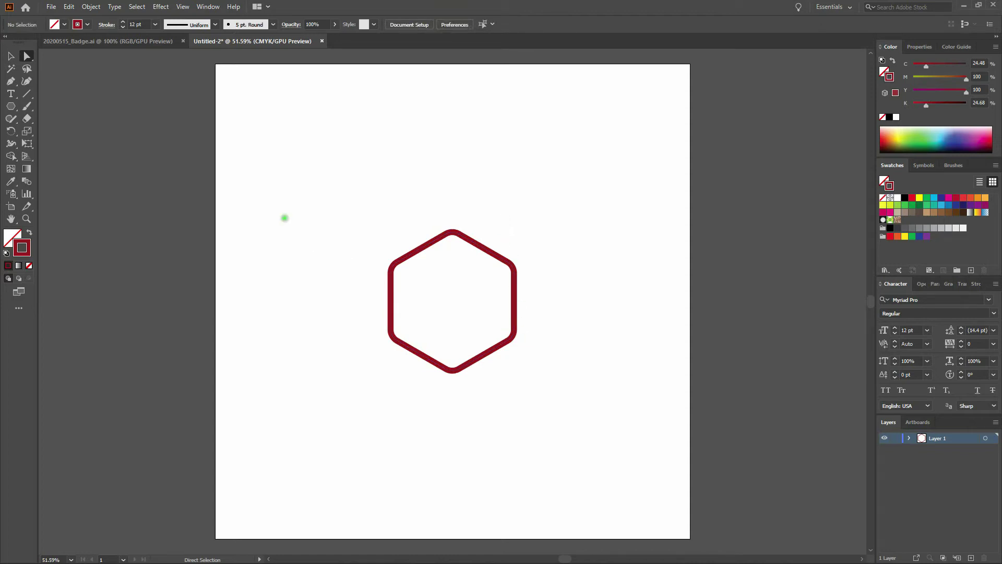
Draw a solid dark red band, about 259.8 by 50.5 pt, across the hexagon's lower half
click(11, 106)
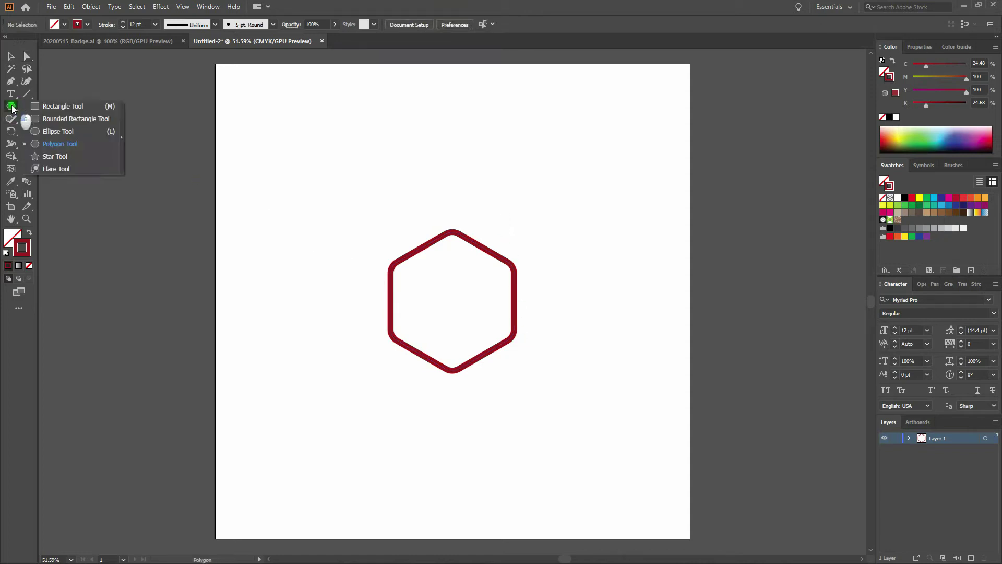
click(51, 106)
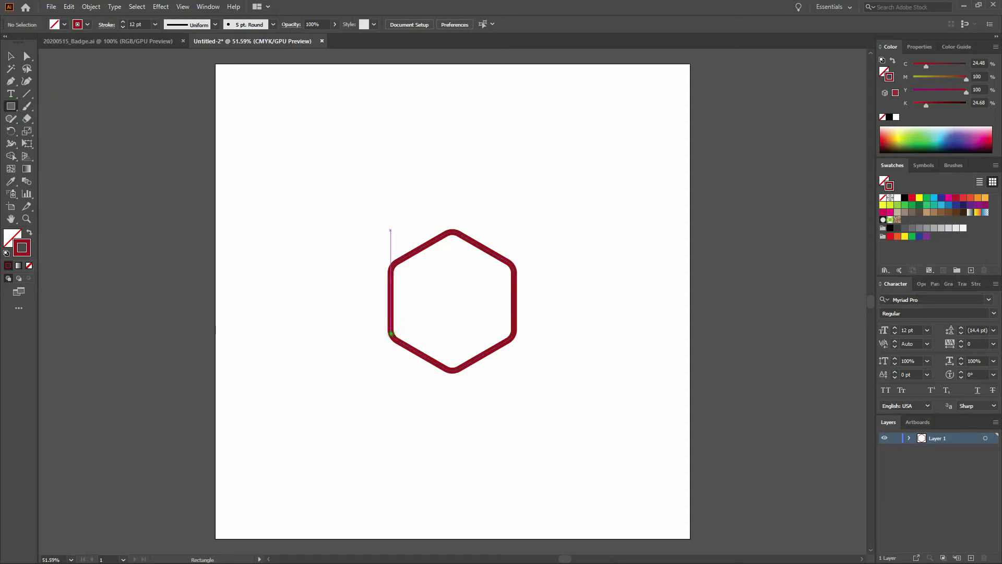
drag(391, 334, 514, 312)
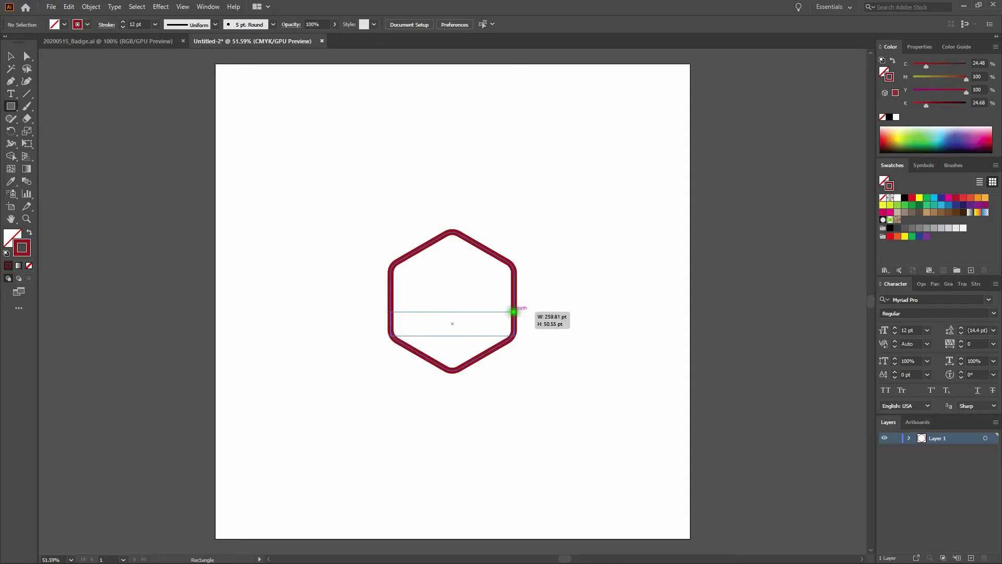
drag(513, 311, 515, 313)
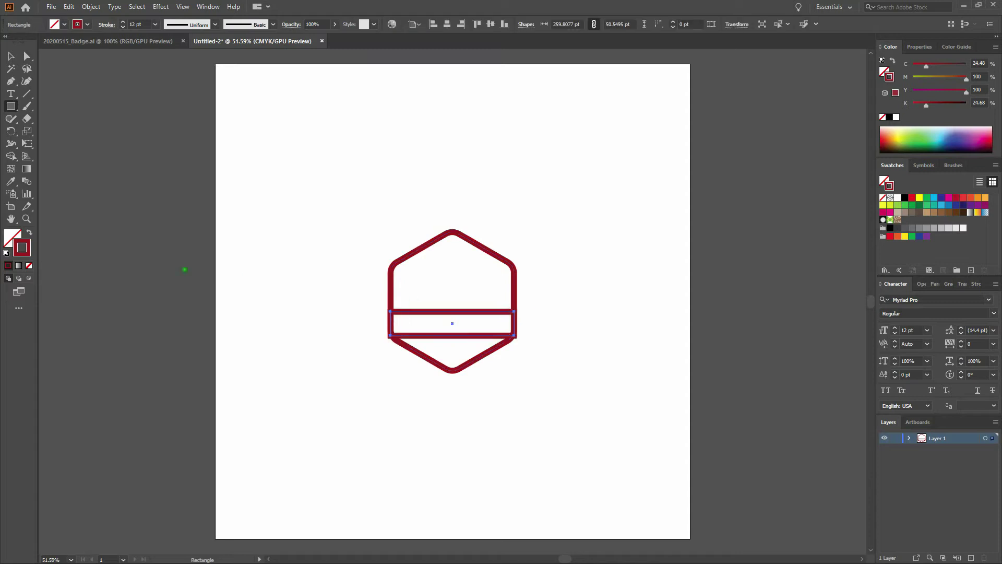
click(30, 233)
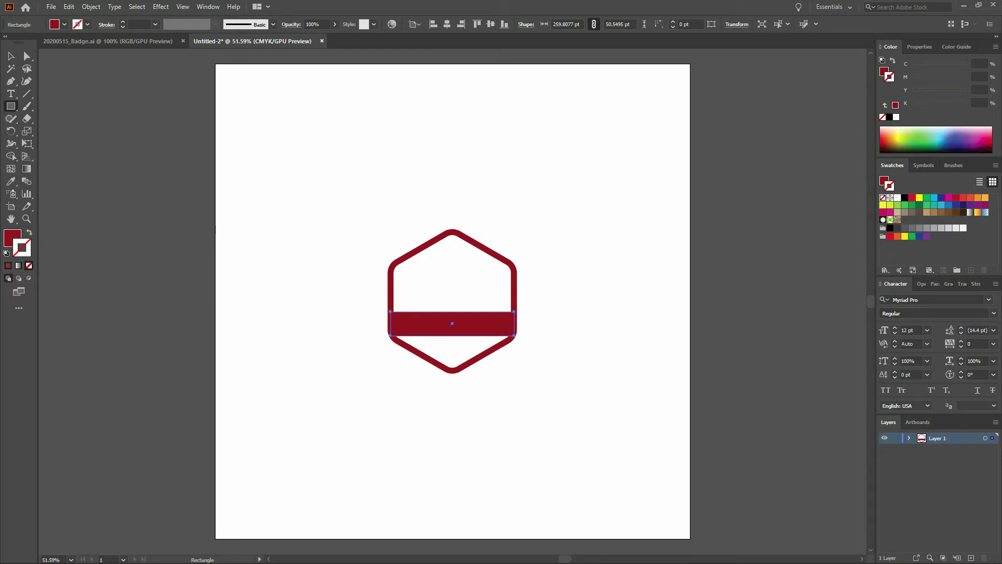
Zoom in on the badge to 100%
key(ctrl+plus)
key(ctrl+plus)
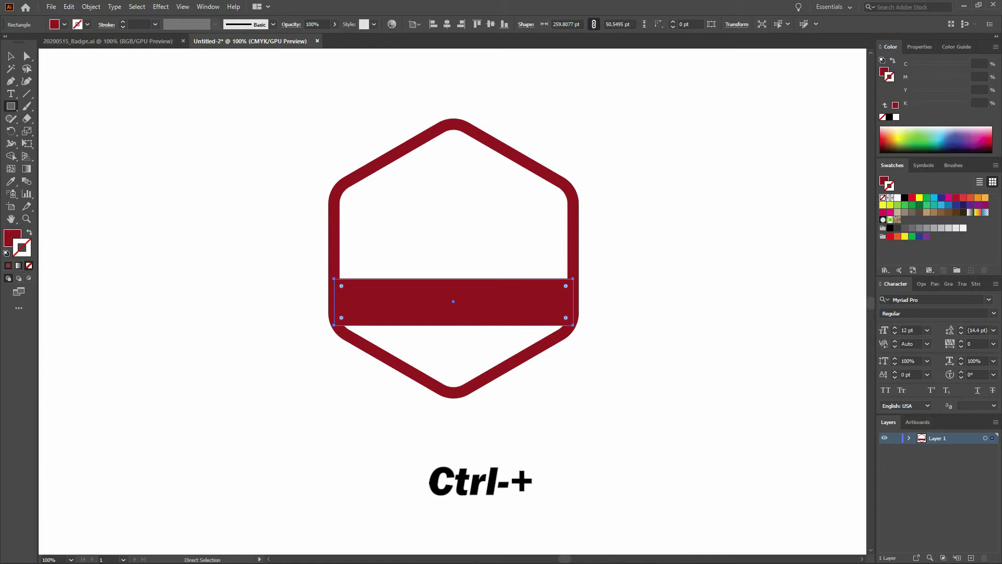
scroll(121, 278, up, 2)
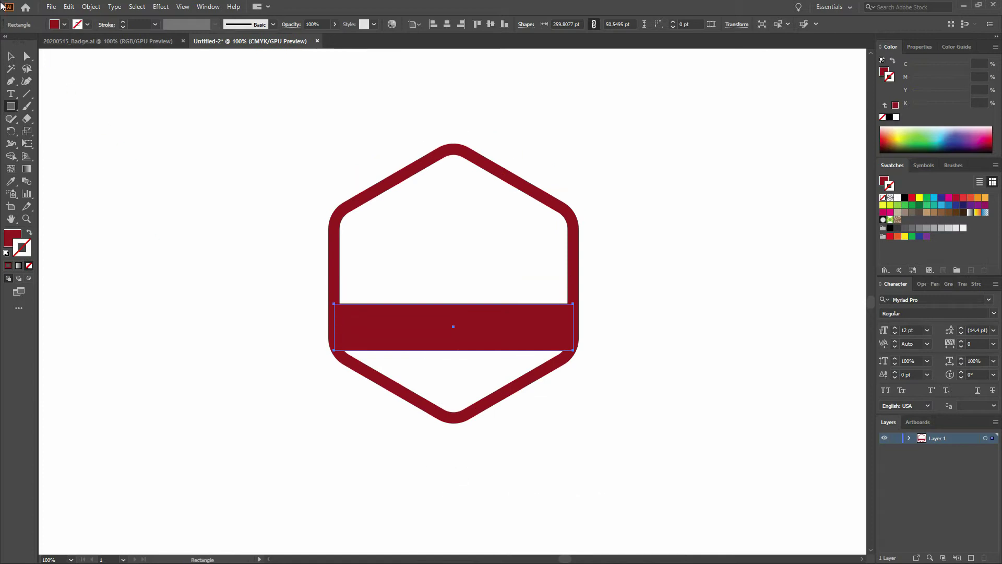
click(11, 56)
click(165, 151)
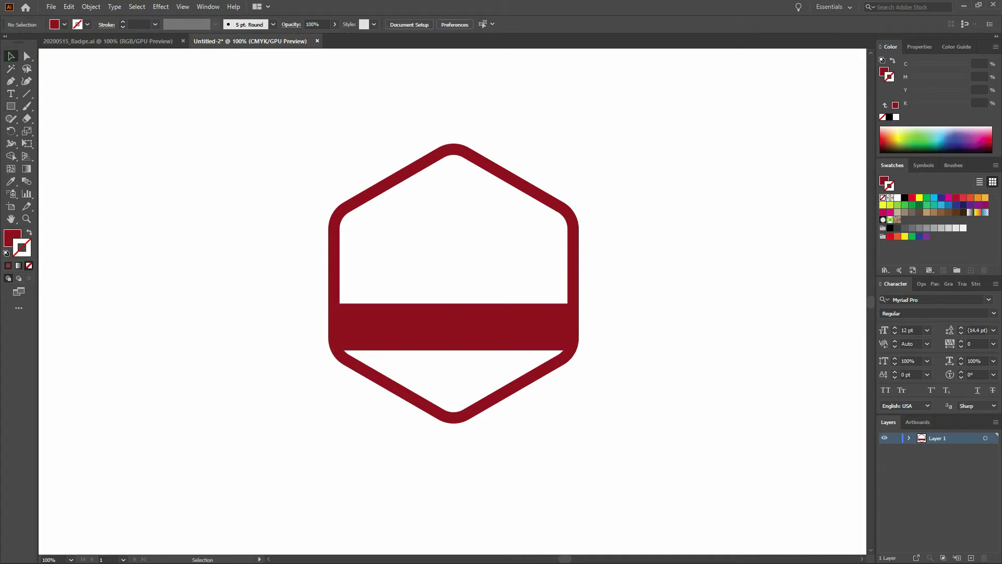
click(125, 42)
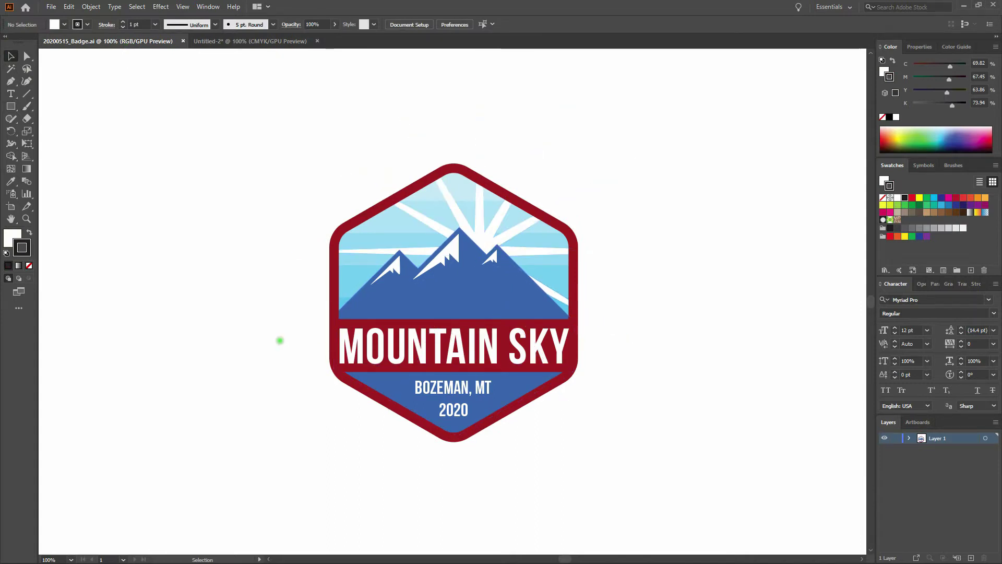
click(272, 45)
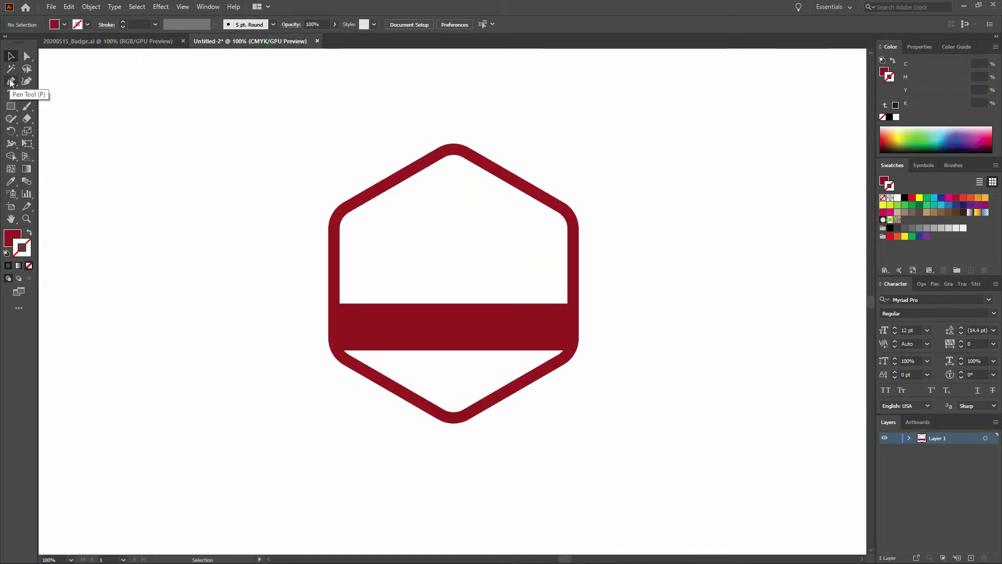
key(p)
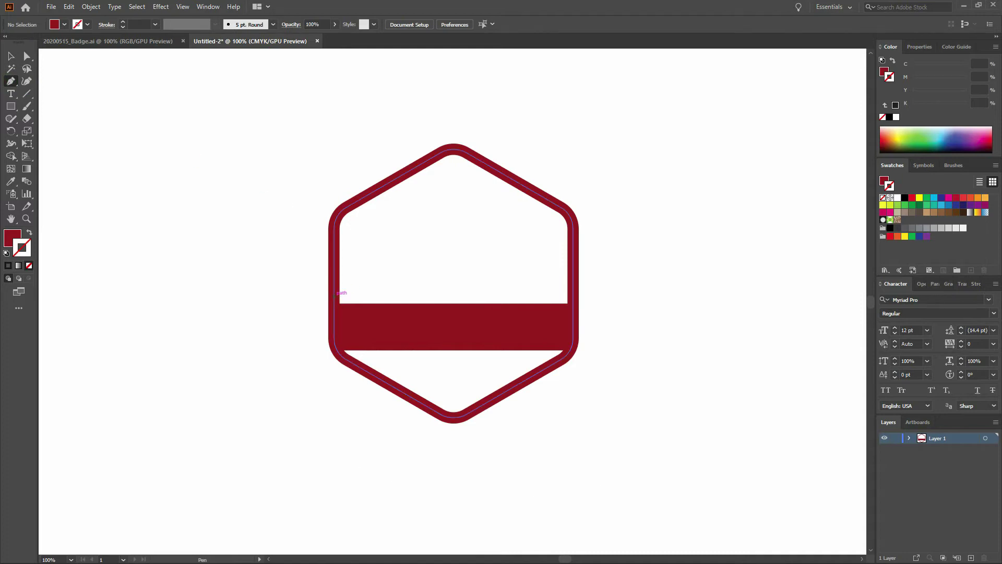
Draw a closed three-peak mountain path above the red band with default white fill
click(334, 297)
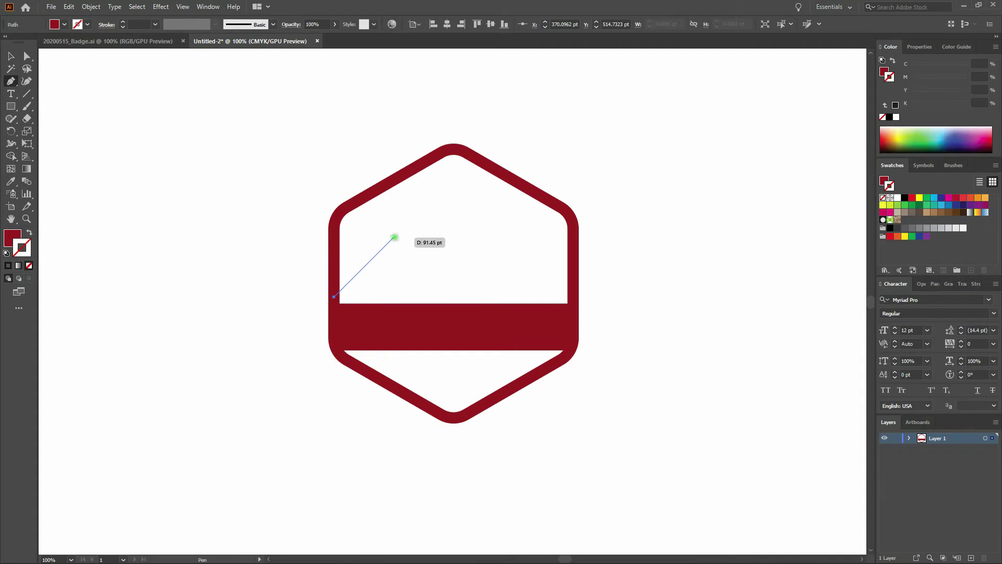
click(397, 233)
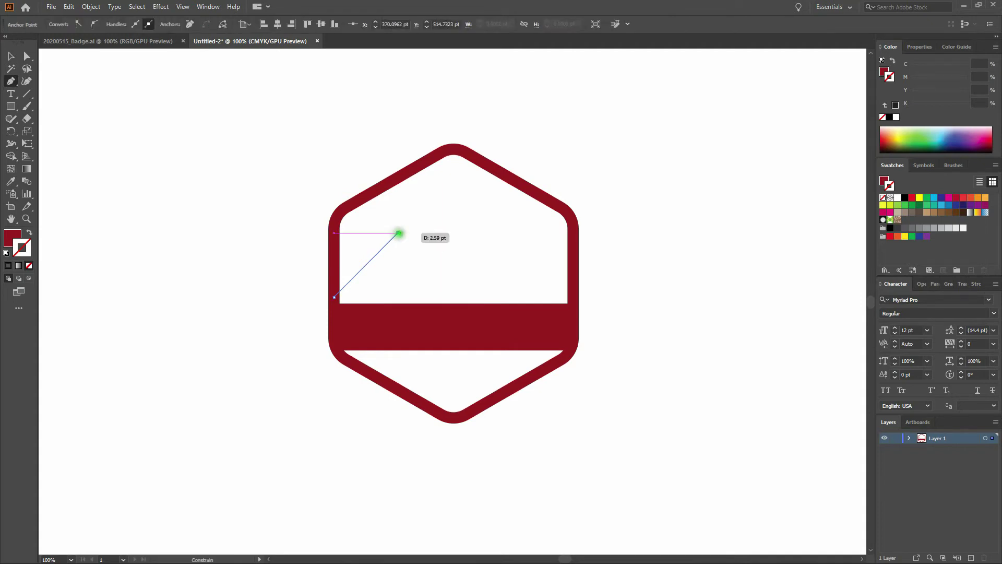
click(411, 245)
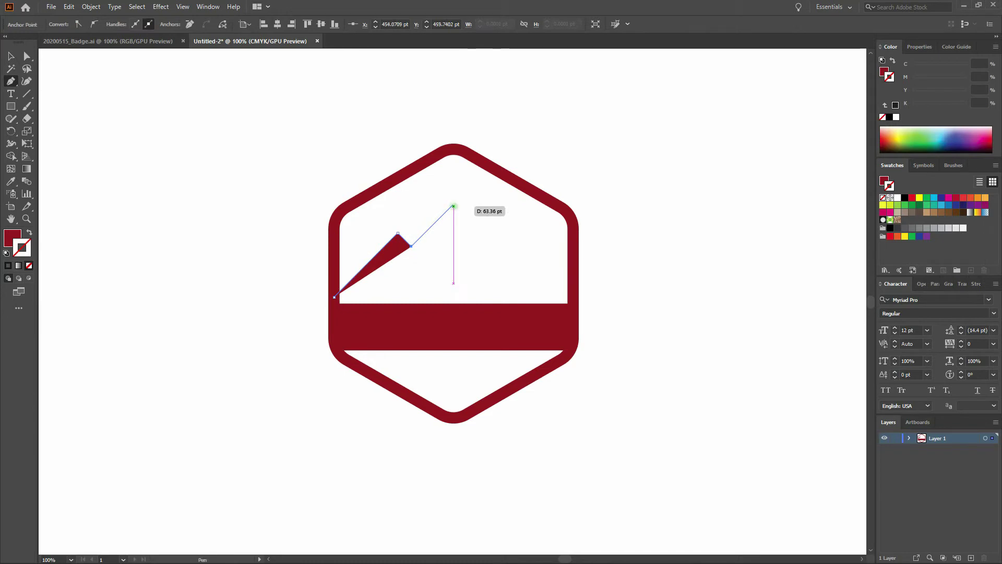
click(452, 206)
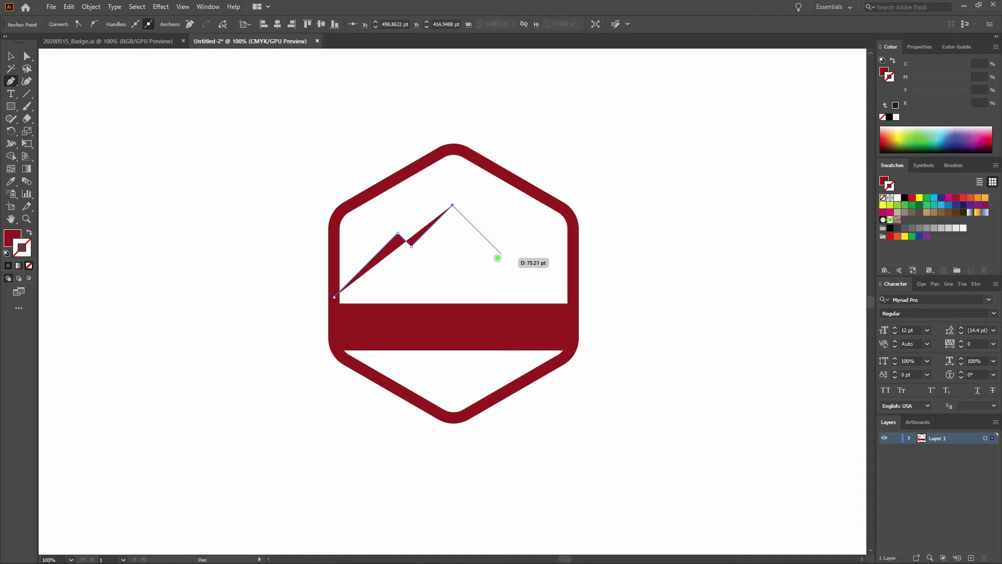
click(499, 252)
click(512, 240)
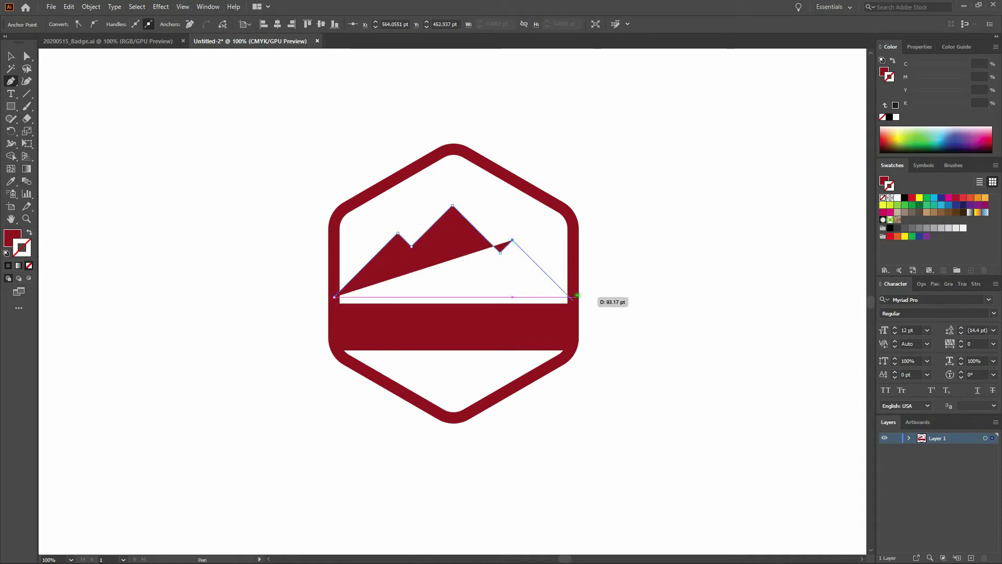
click(573, 300)
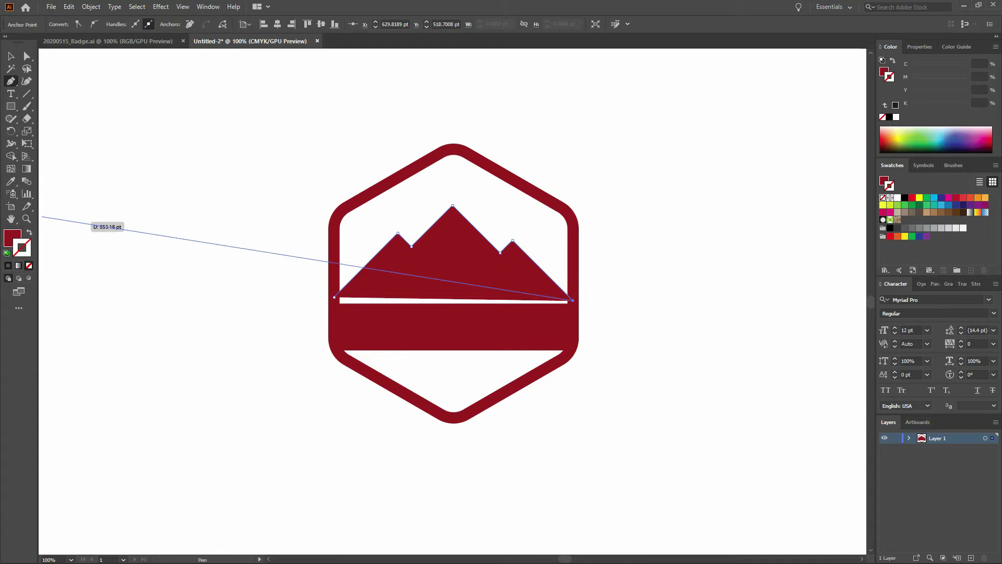
click(6, 253)
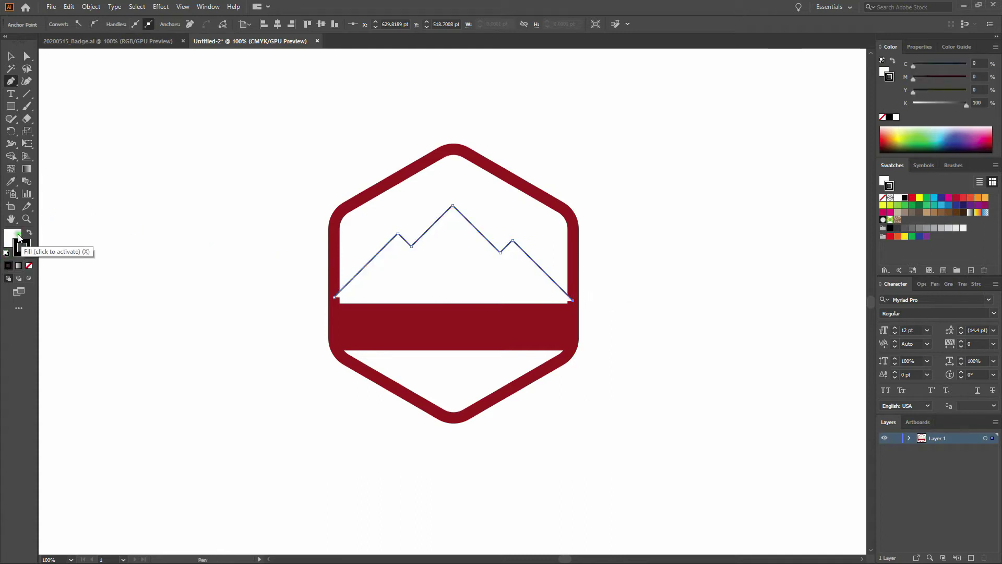
Remove the fill and extend the mountain path to the band's lower corners and hexagon's bottom point
click(8, 234)
click(29, 266)
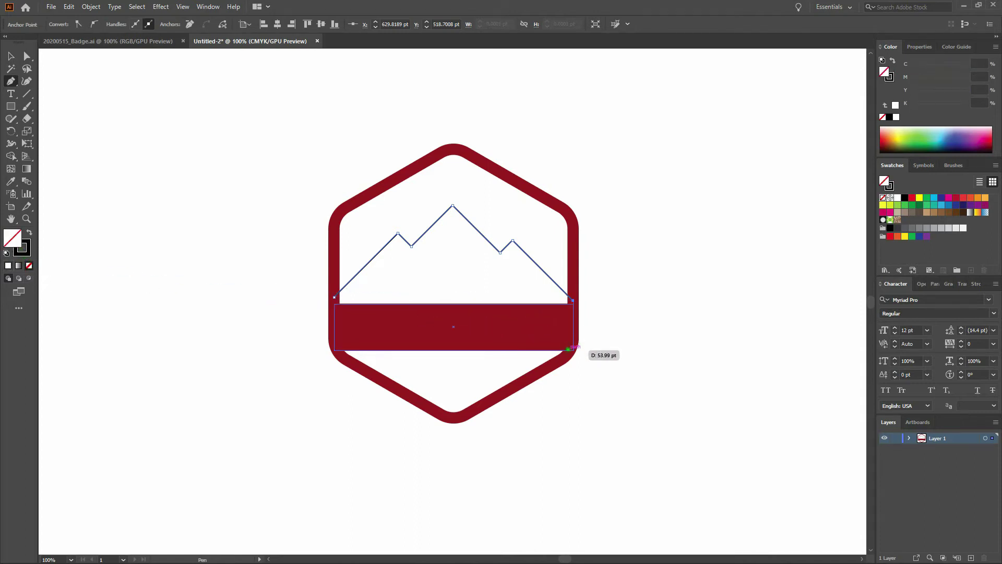
click(571, 352)
click(453, 420)
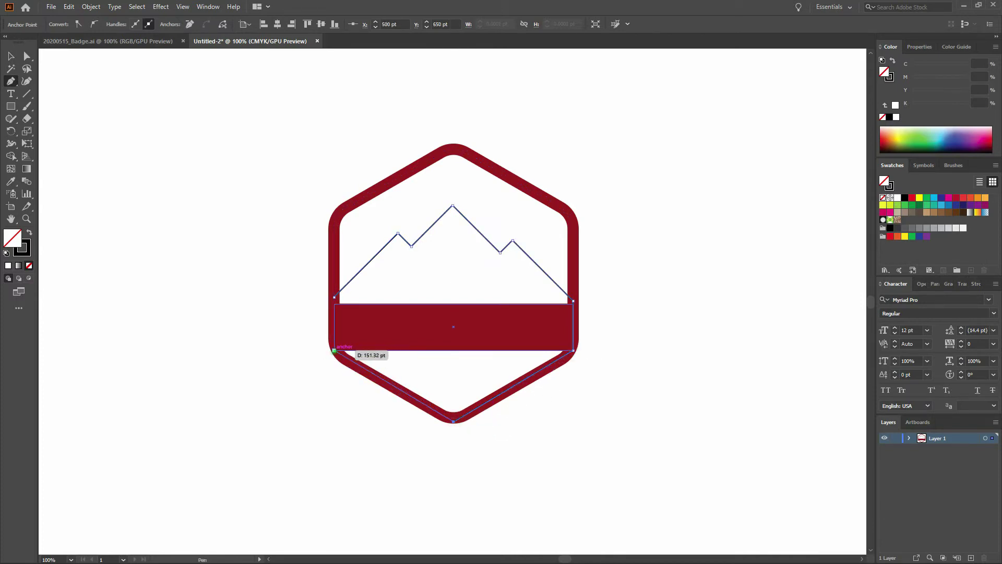
click(334, 350)
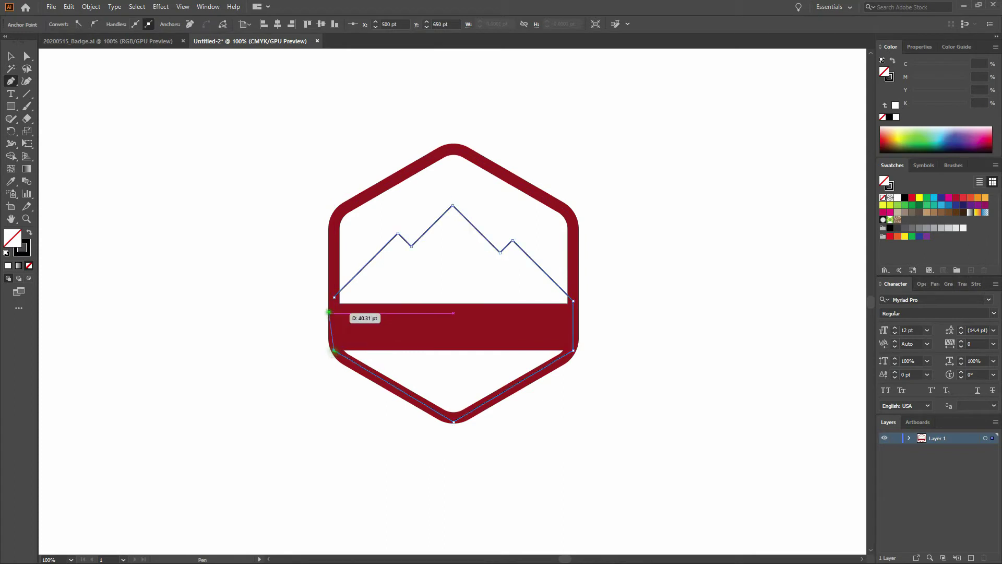
click(334, 297)
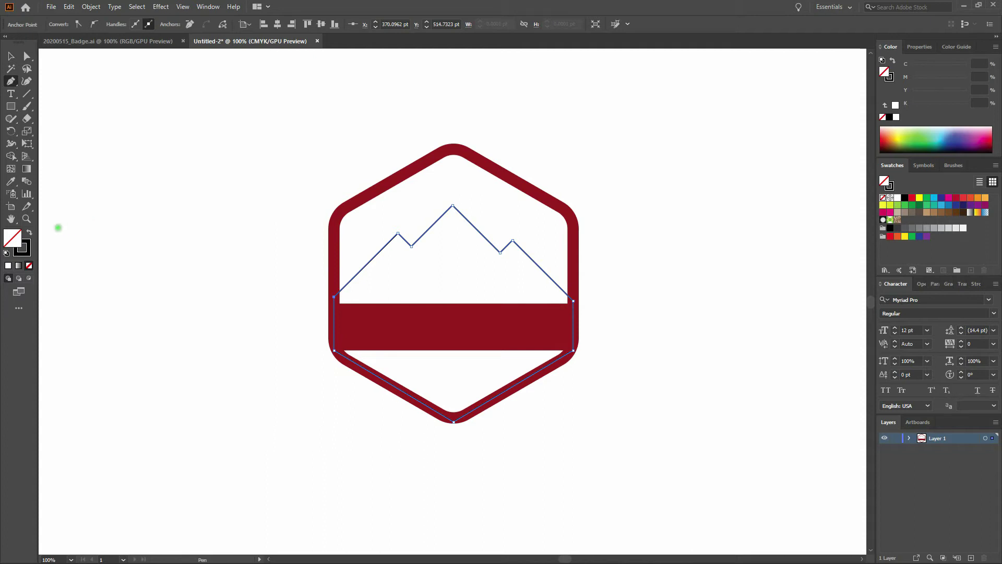
Fill the combined mountain shape with blue 0256A3 and no outline
key(shift+x)
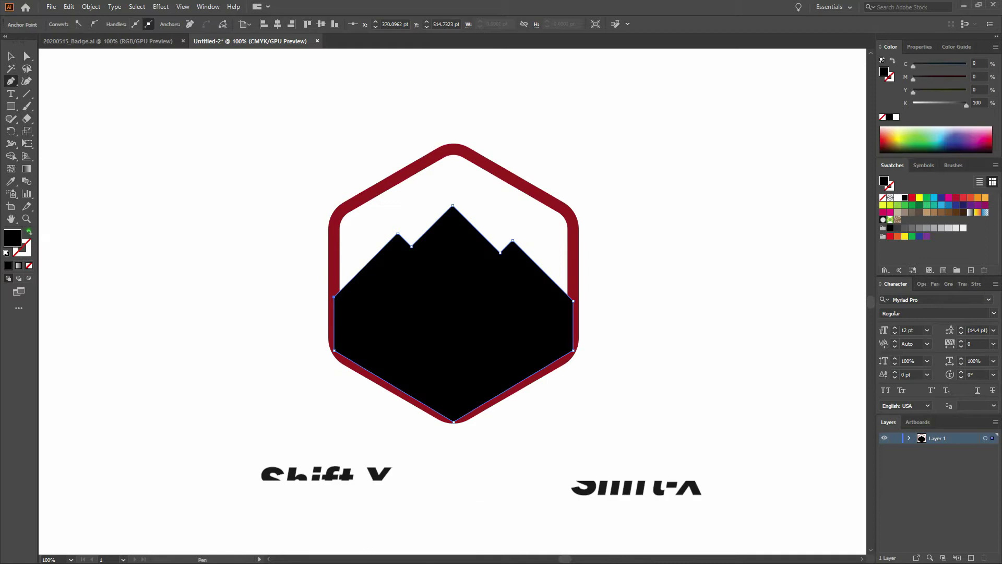
double_click(16, 246)
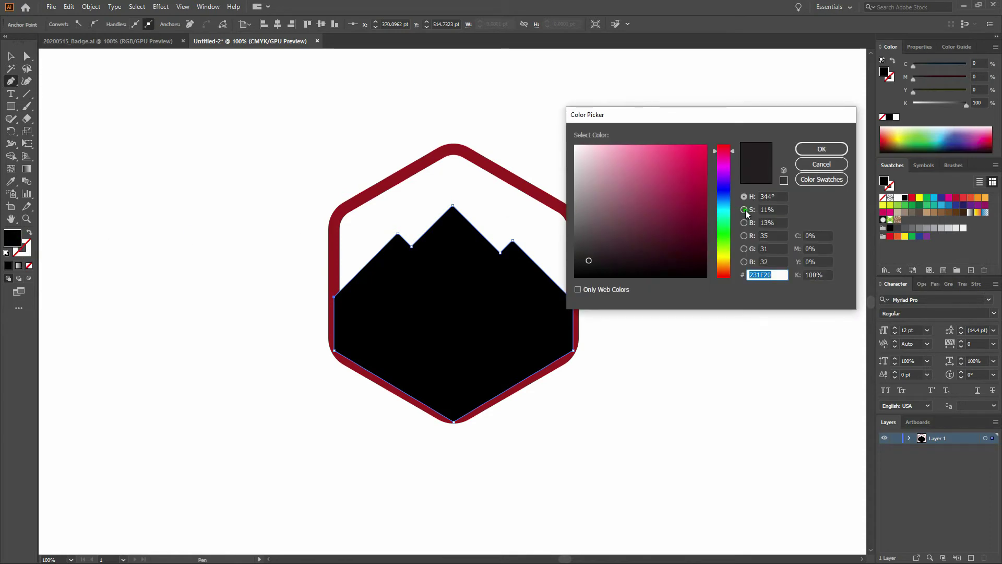
click(731, 200)
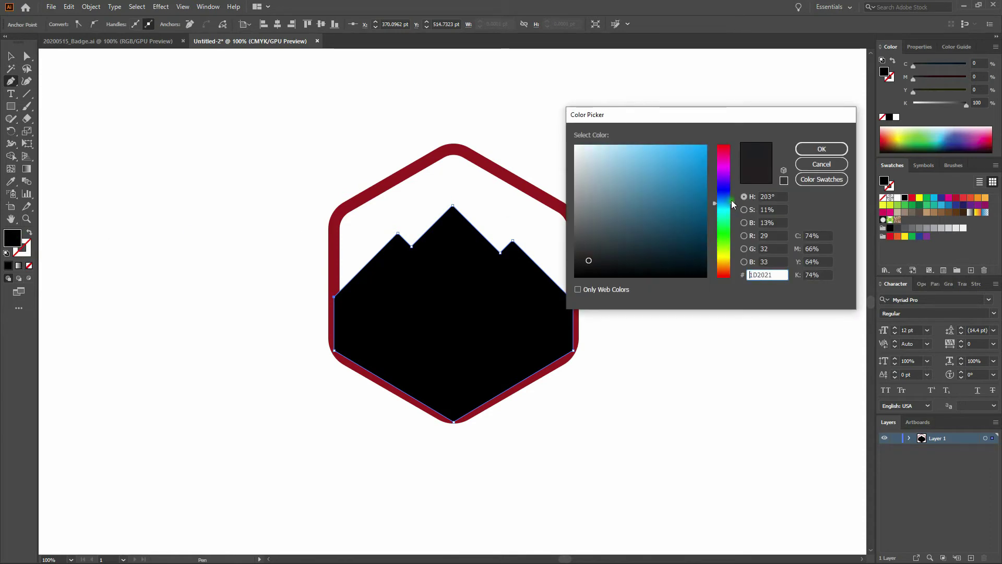
click(731, 198)
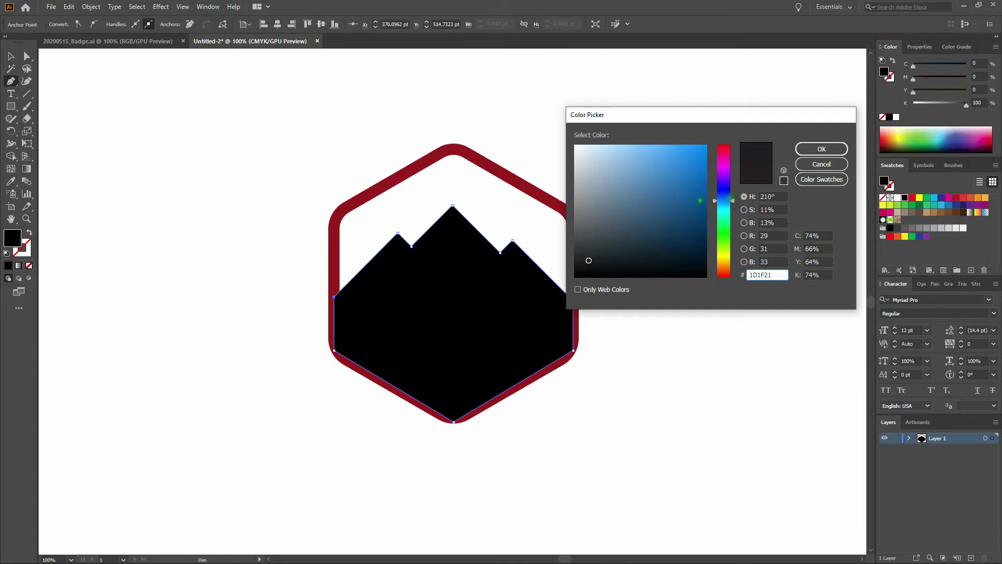
drag(705, 199, 706, 192)
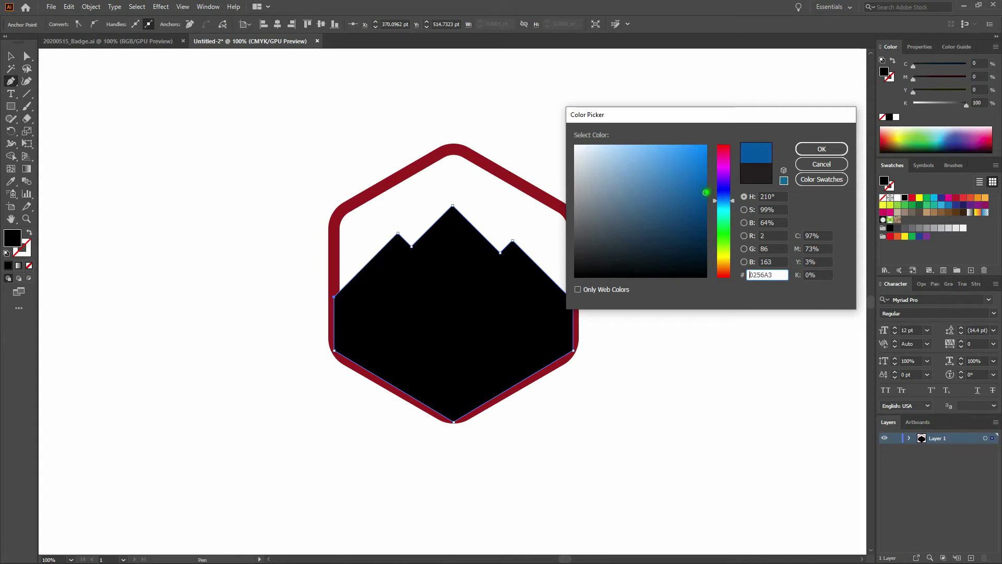
click(824, 149)
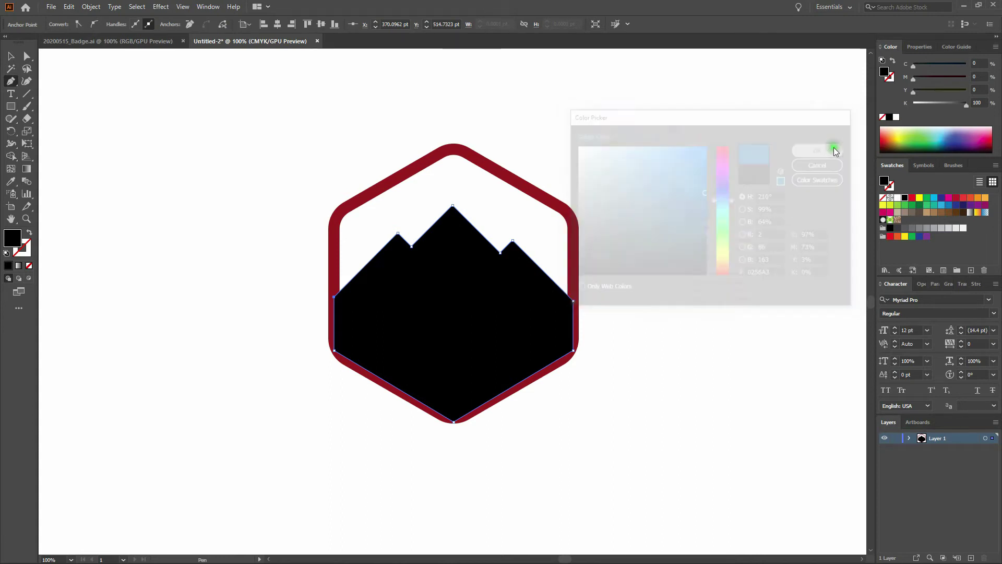
click(11, 55)
click(129, 97)
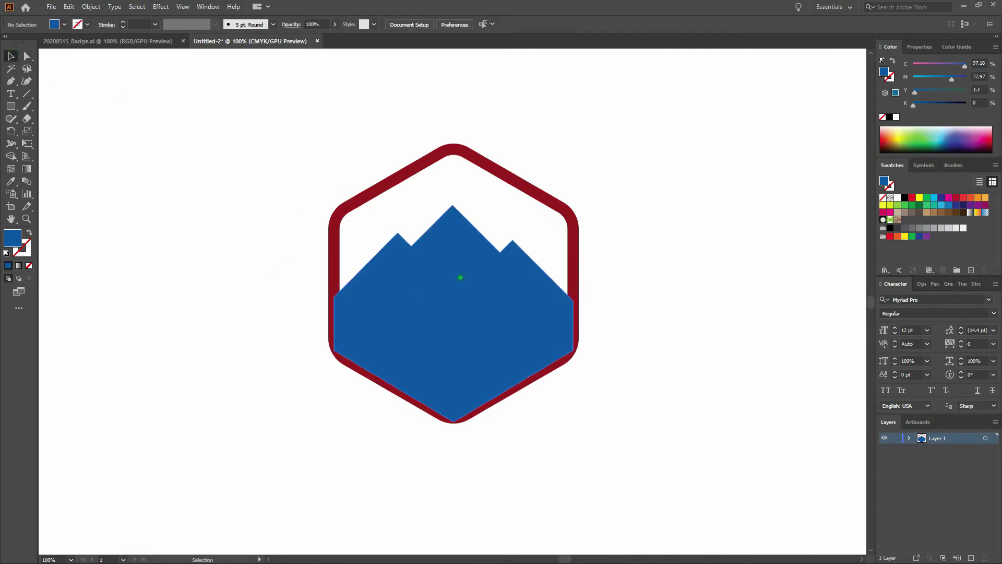
Send the blue mountain shape to the back so the red band shows across it
click(459, 277)
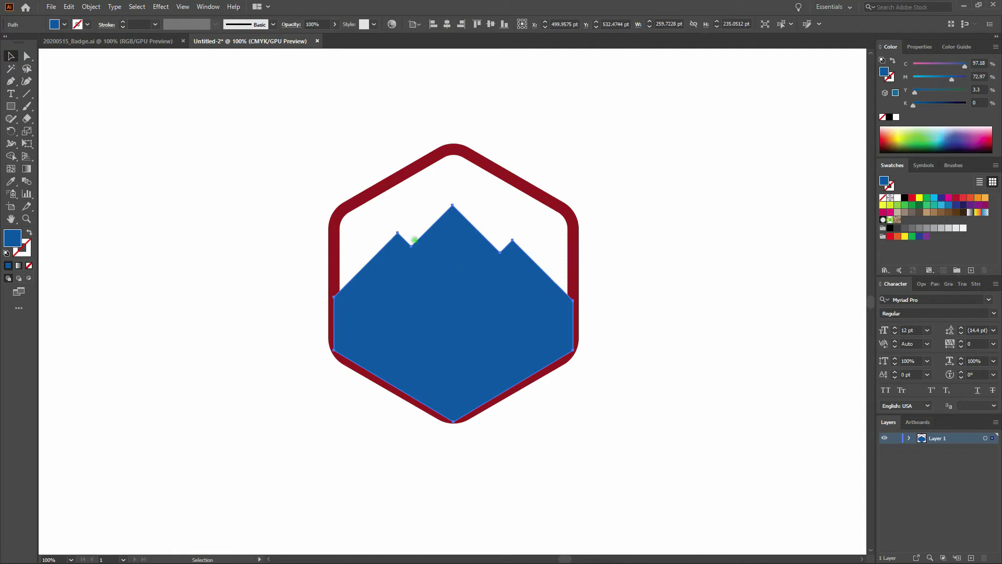
click(89, 7)
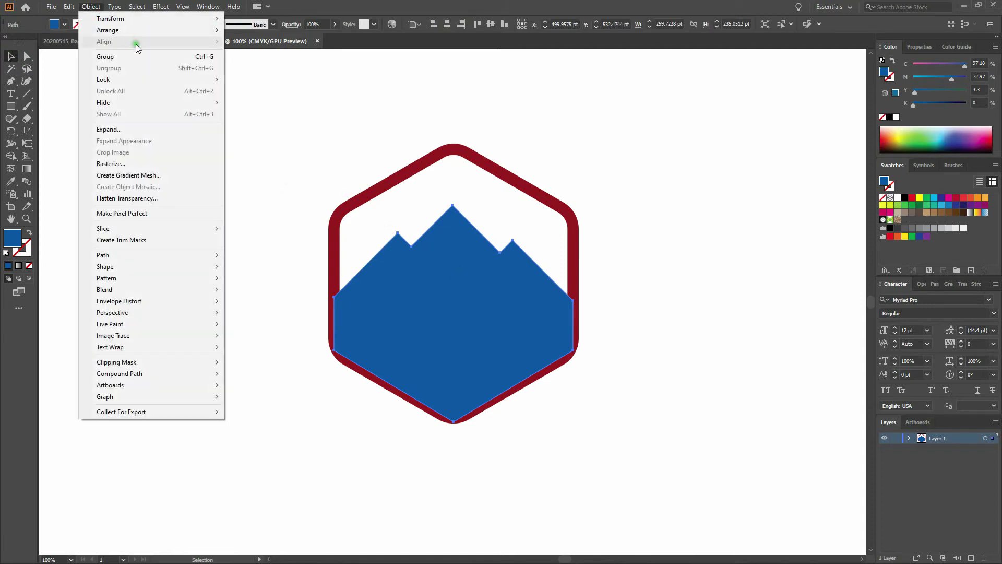
mouse_move(147, 31)
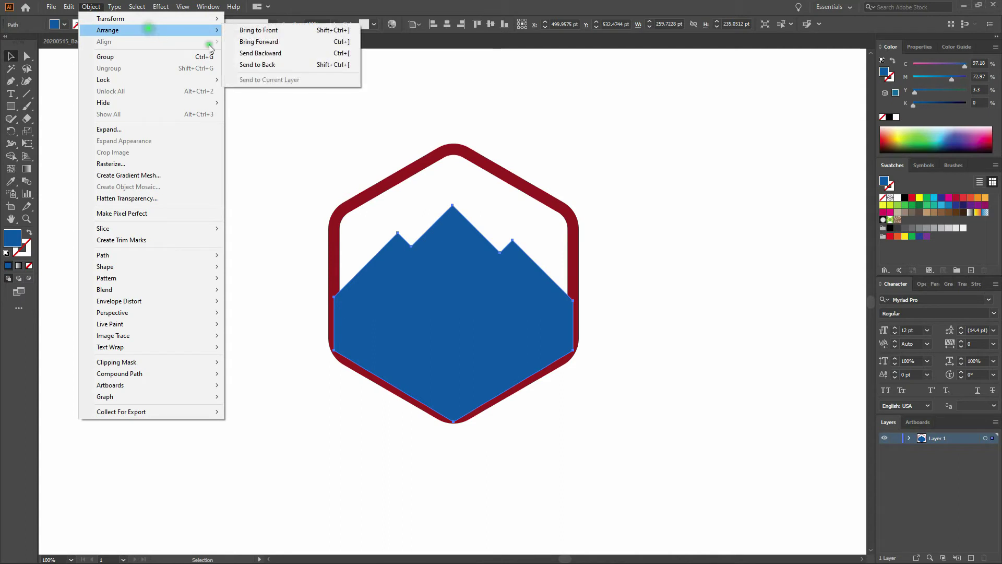
click(302, 65)
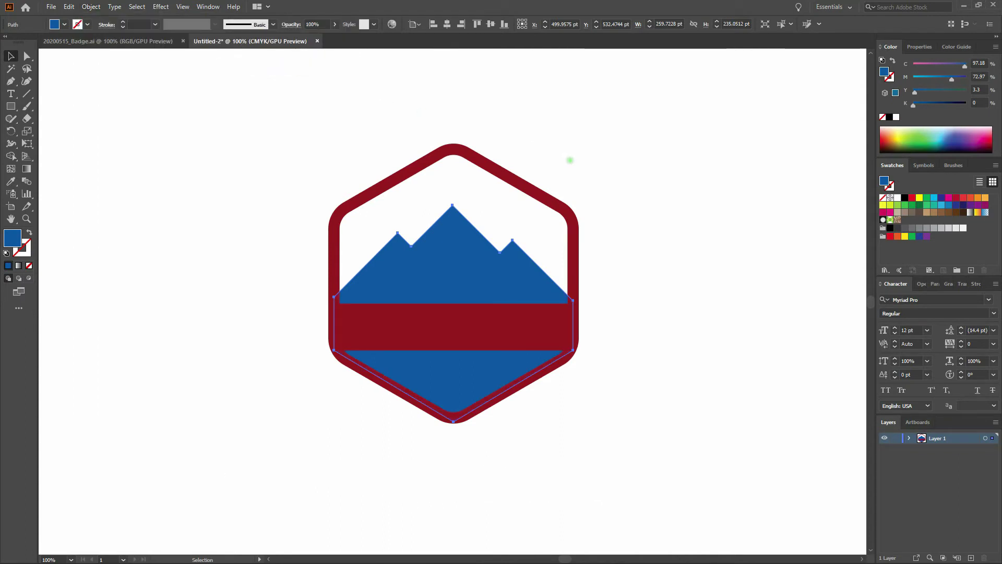
click(571, 159)
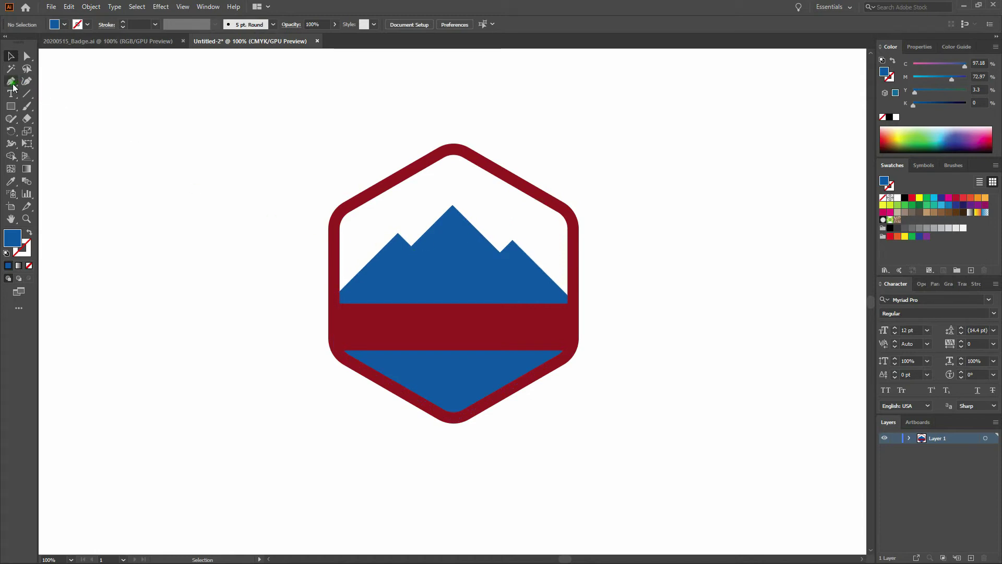
Draw a jagged snowcap path on the left mountain peak
key(p)
shift+click(398, 235)
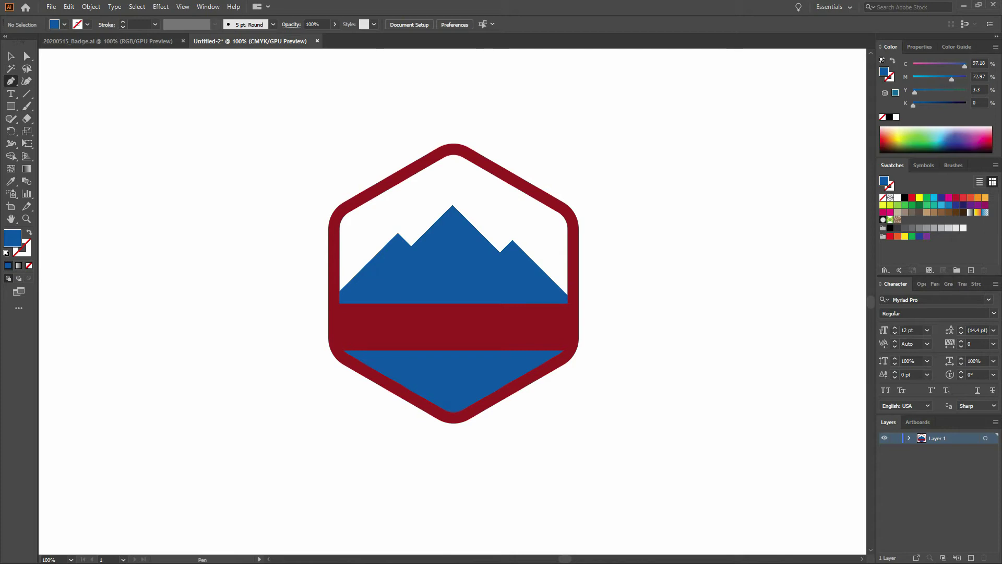
click(368, 272)
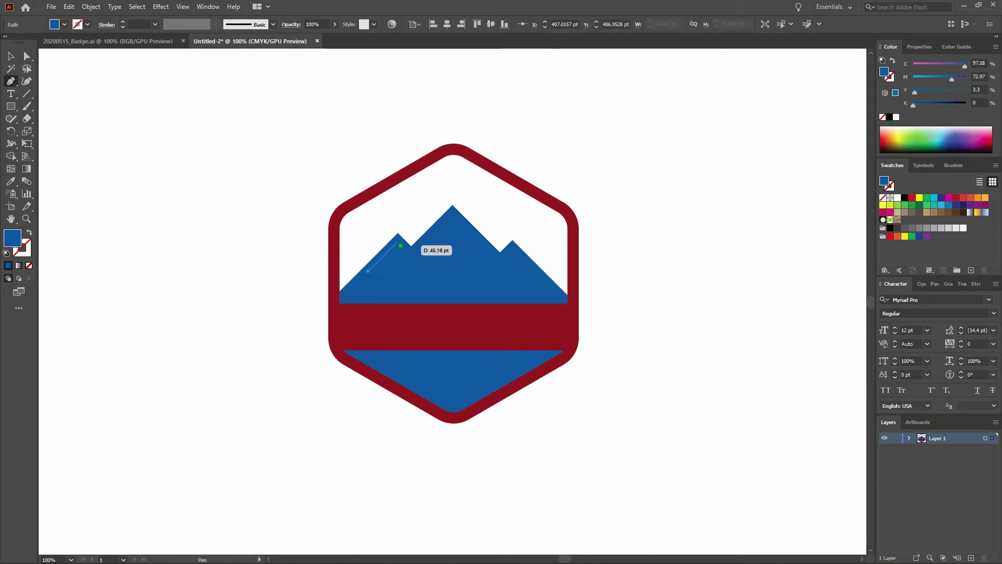
drag(398, 243, 398, 271)
key(ctrl+plus)
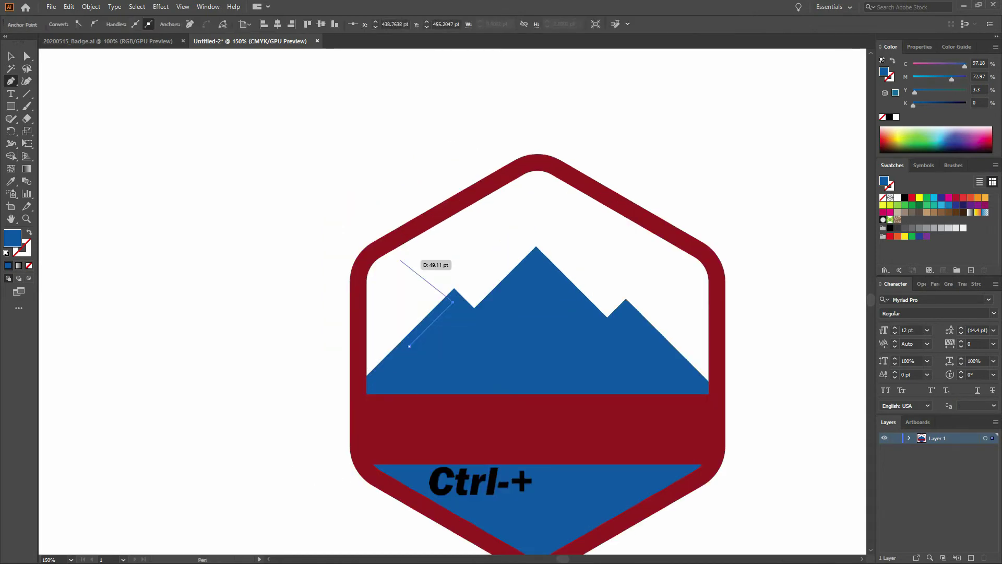
drag(440, 319, 453, 334)
drag(453, 333, 409, 346)
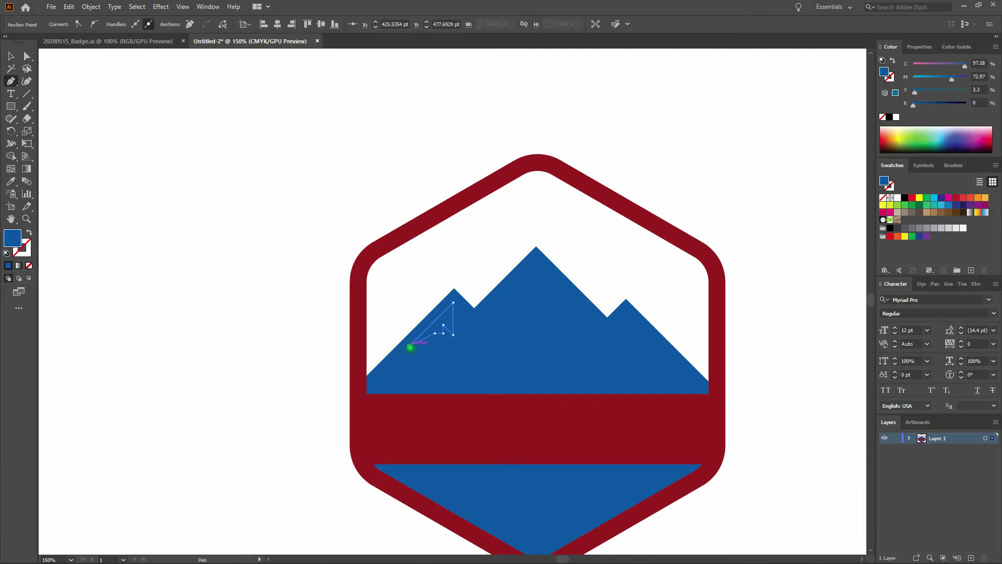
Give the left snowcap a white fill and no outline
click(6, 253)
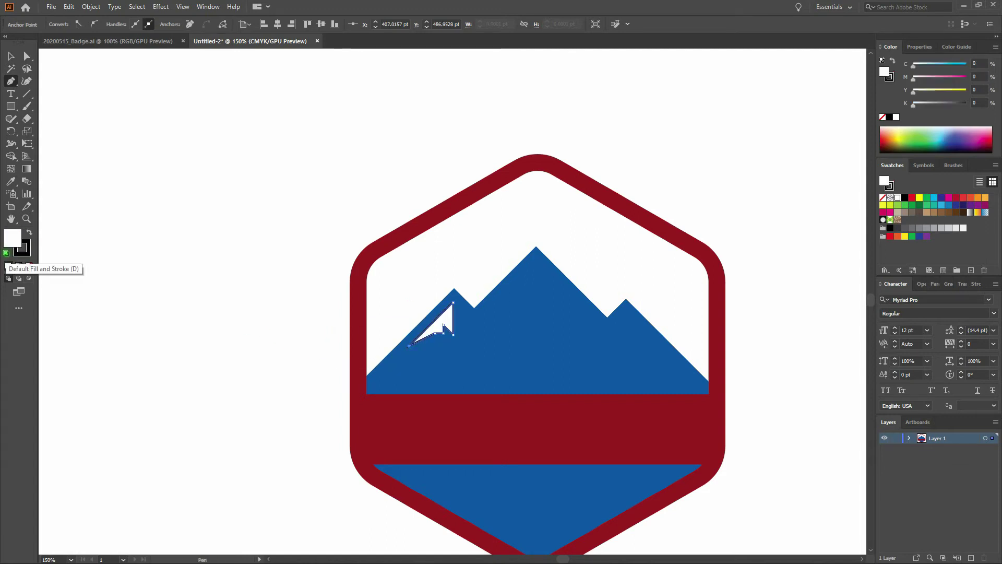
click(21, 248)
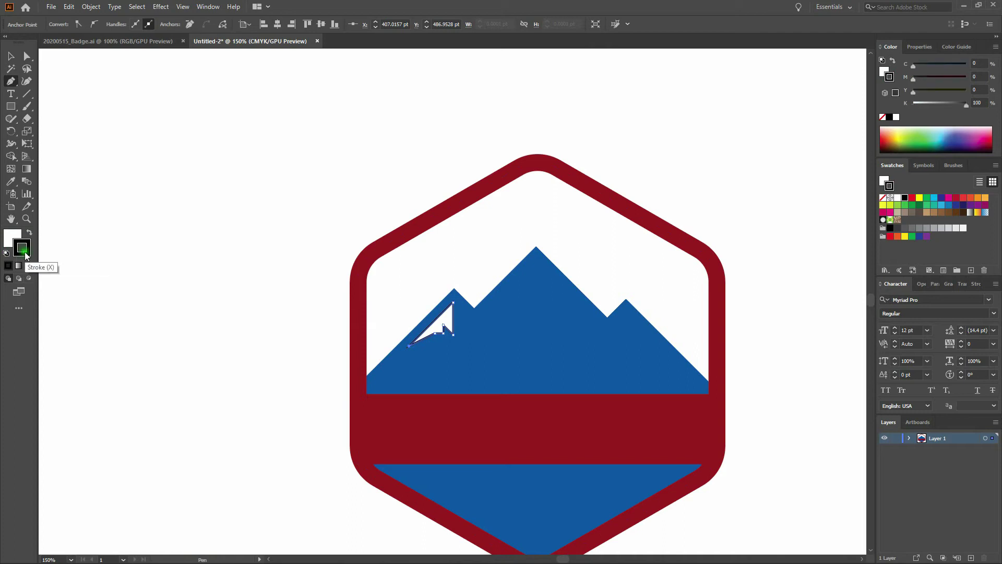
click(29, 265)
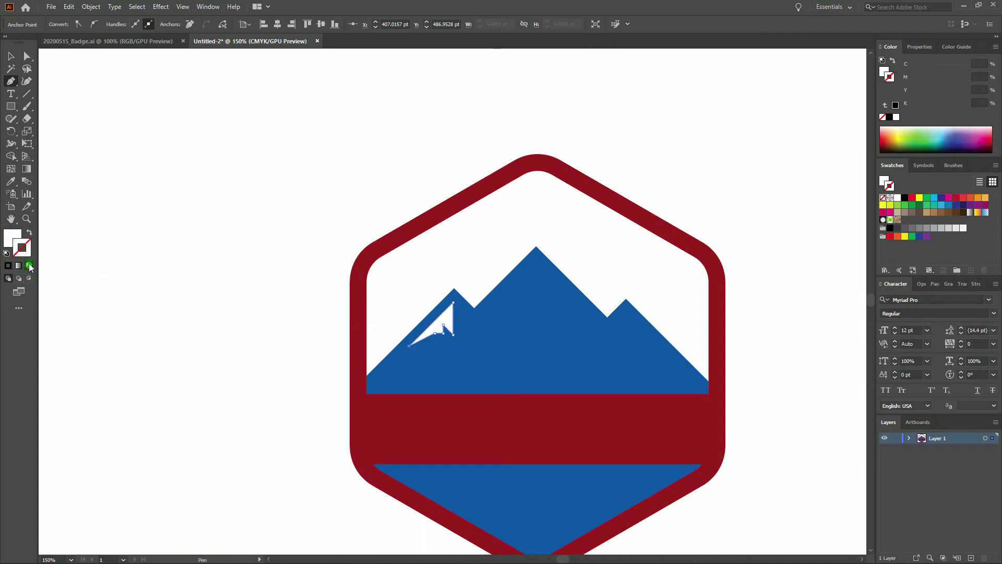
click(10, 56)
click(211, 116)
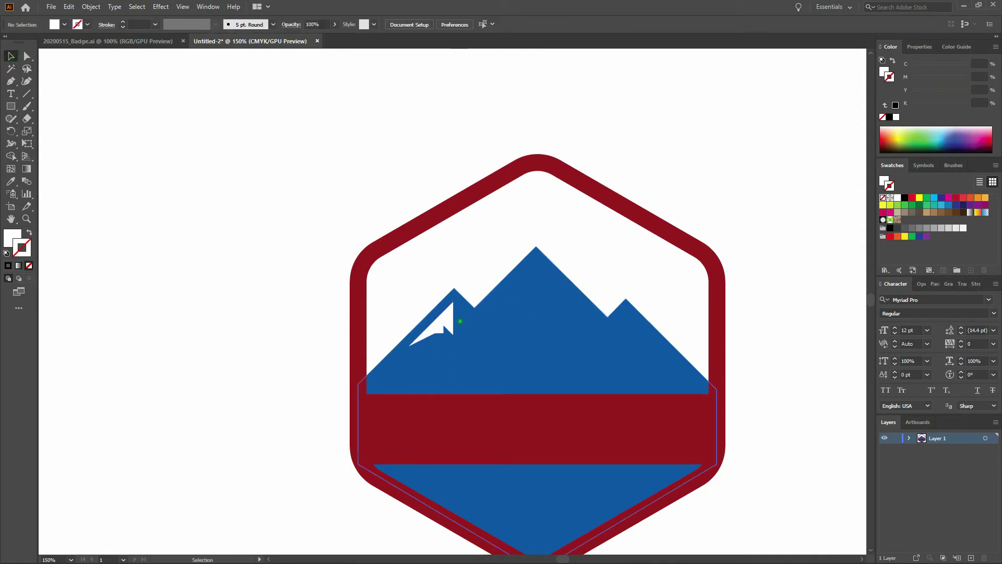
Draw a jagged closed snowcap on the tallest central peak
click(11, 83)
click(466, 323)
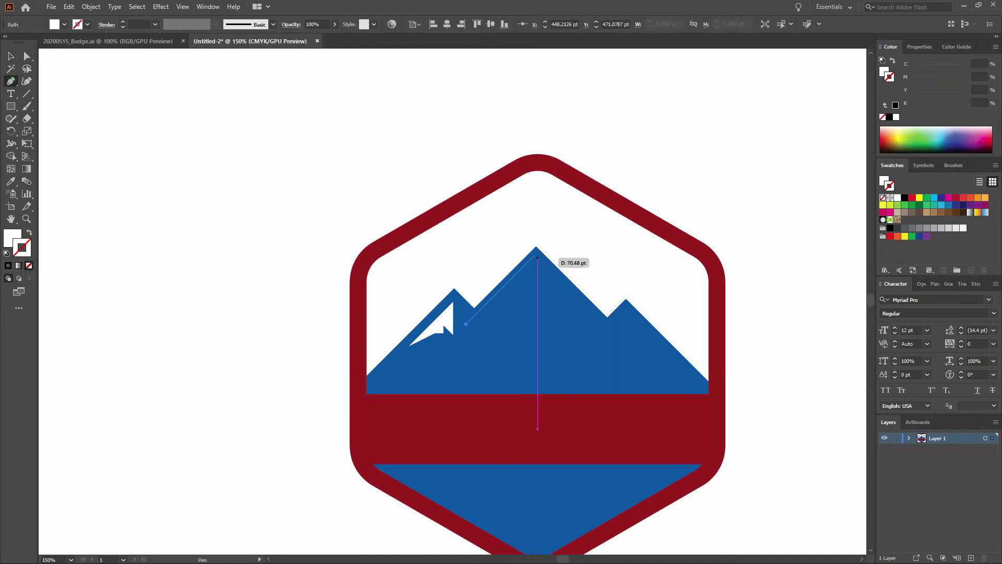
click(536, 256)
click(535, 305)
click(518, 288)
click(511, 296)
click(465, 324)
Nudge the left snowcap slightly upward
key(v)
click(264, 112)
click(452, 322)
key(Up)
key(Up)
key(Up)
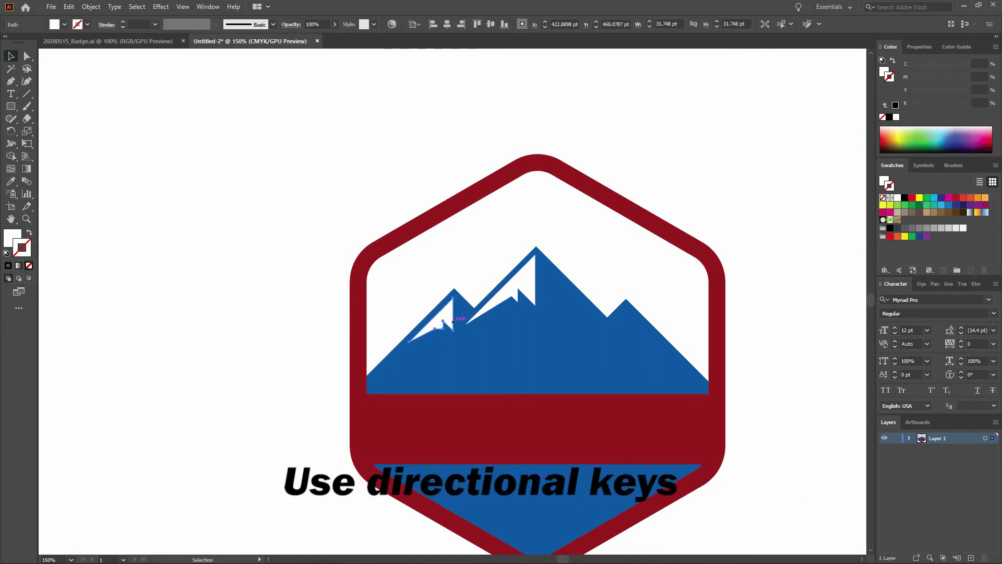
click(516, 284)
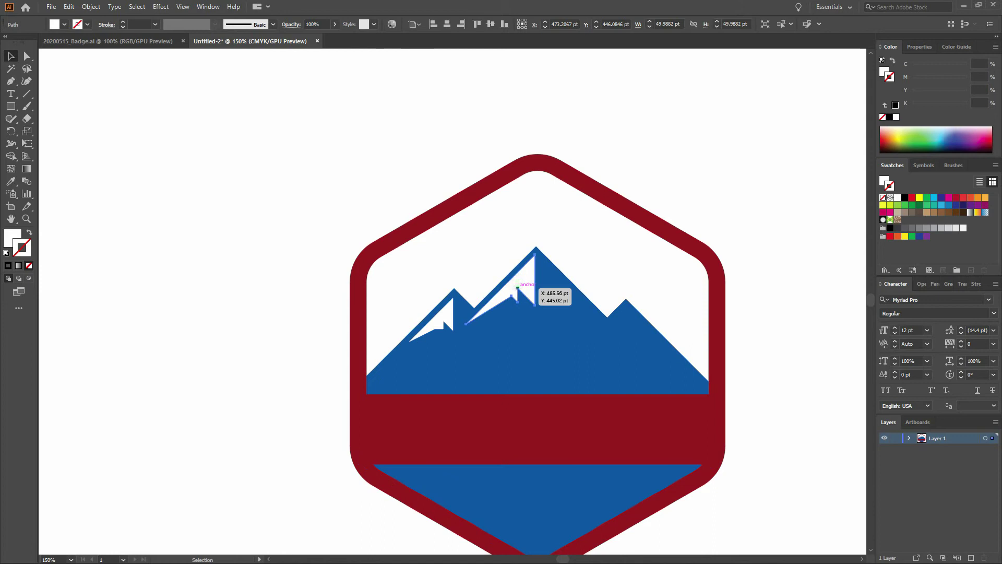
click(585, 120)
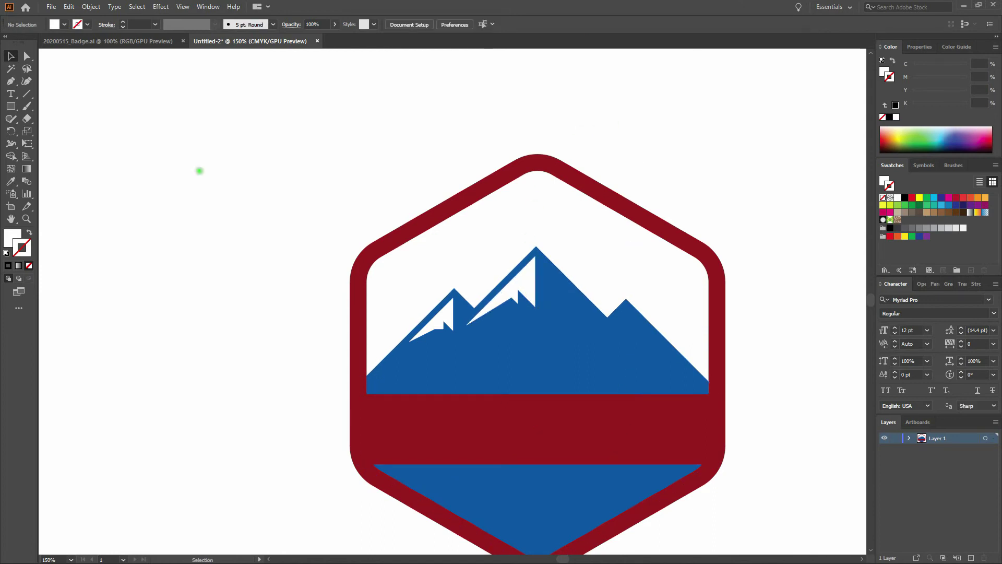
Draw a closed snowcap on the smaller right peak
key(p)
mouse_move(614, 324)
mouse_down()
mouse_move(596, 338)
mouse_move(621, 327)
mouse_up()
click(627, 308)
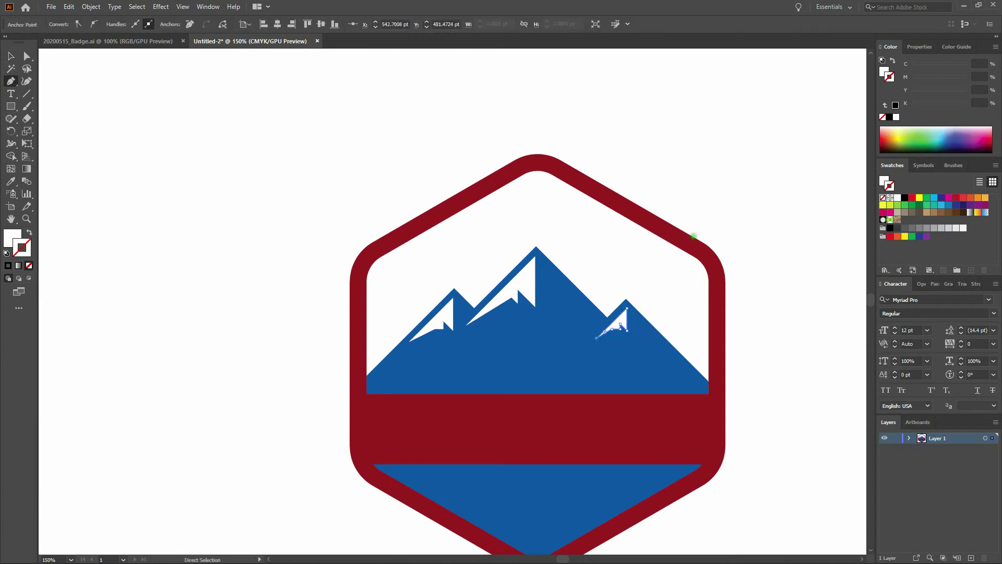
click(597, 337)
scroll(745, 338, down, 3)
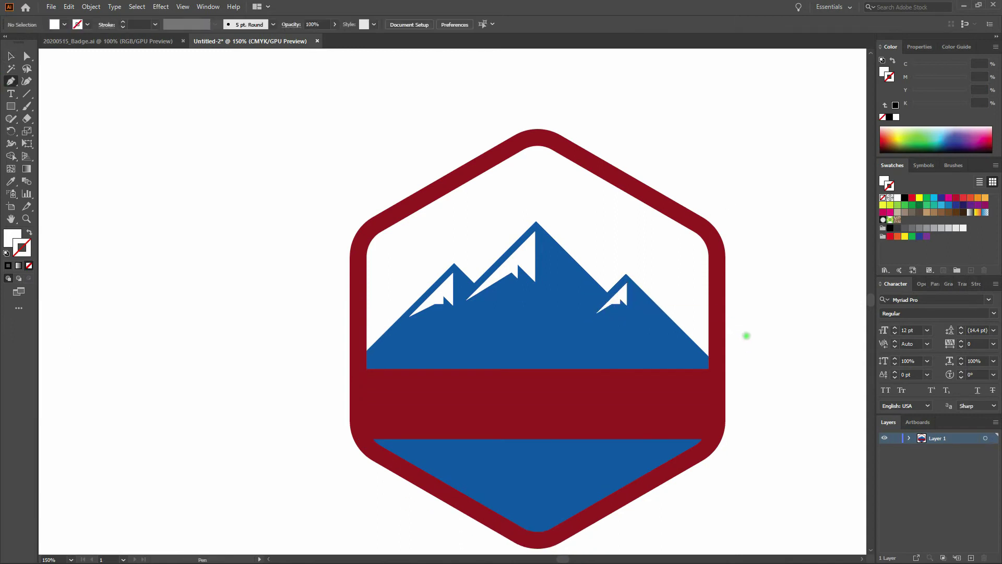
scroll(735, 321, down, 1)
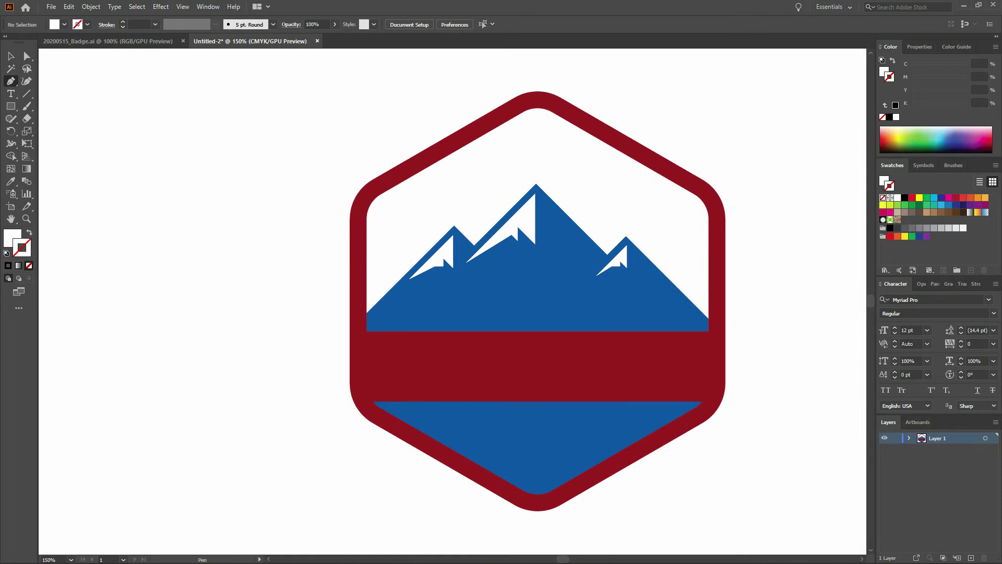
Type 'Mountain Sky' as a new text line on the red band and select all of it
click(10, 93)
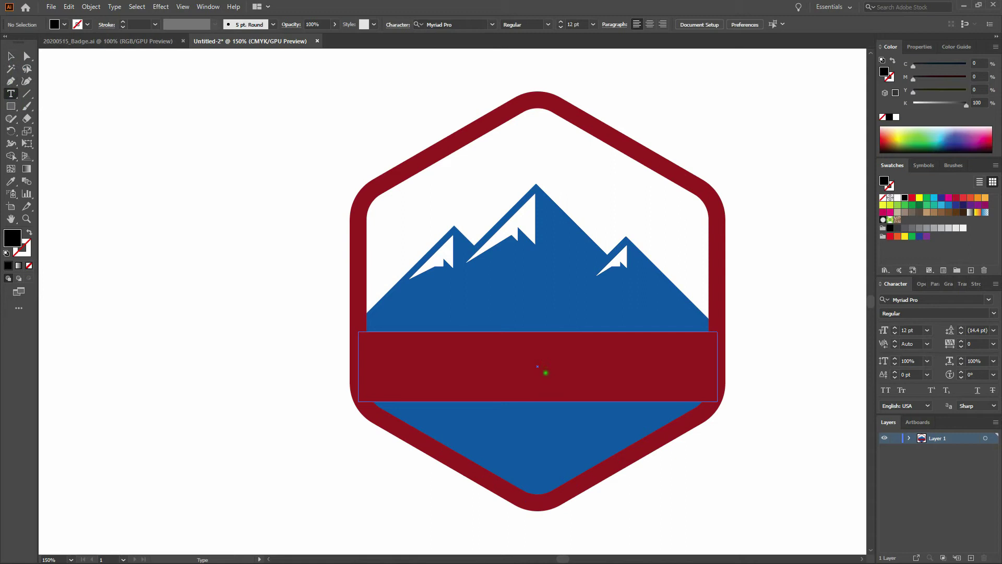
click(545, 372)
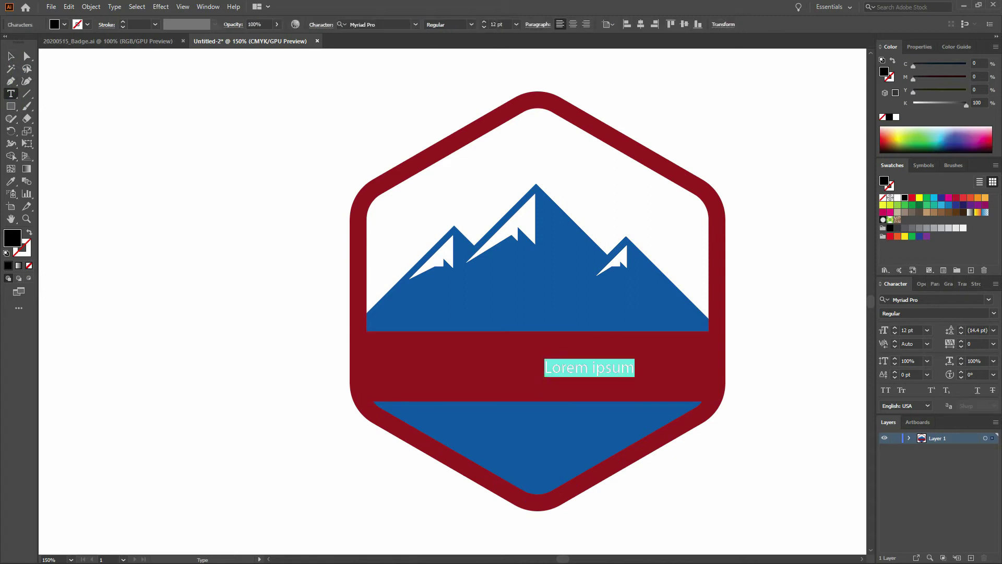
text(Mountain)
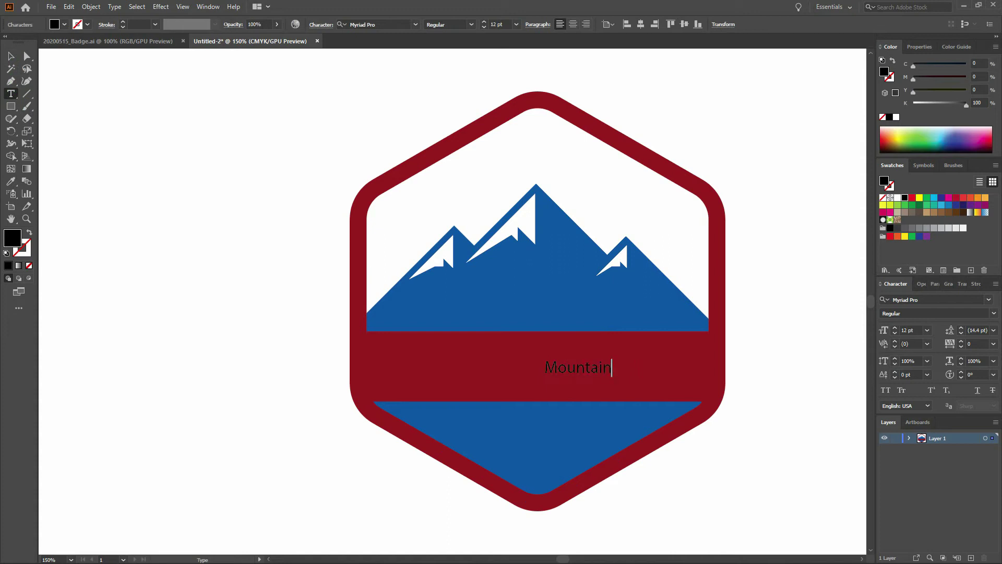
text( Sky)
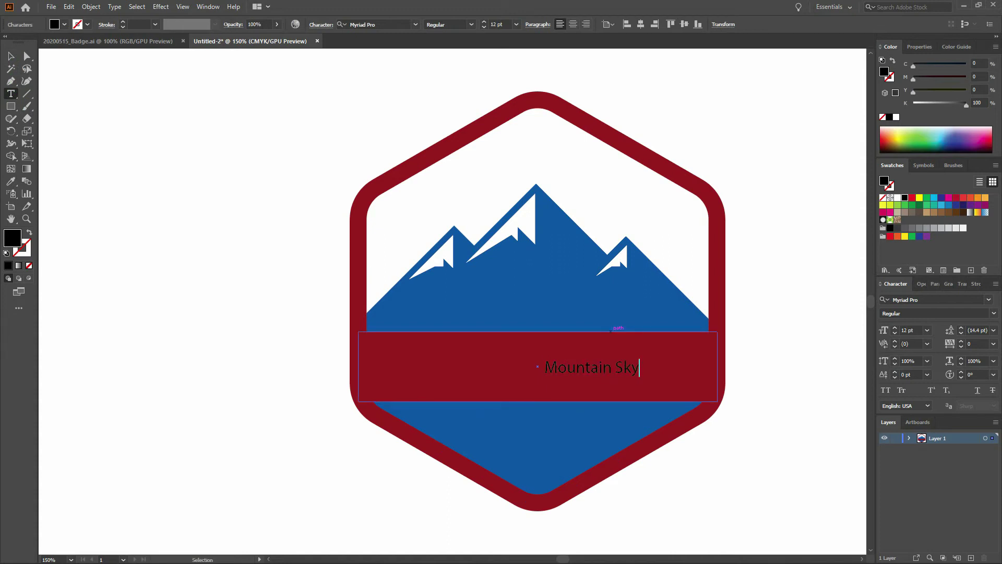
key(ctrl+a)
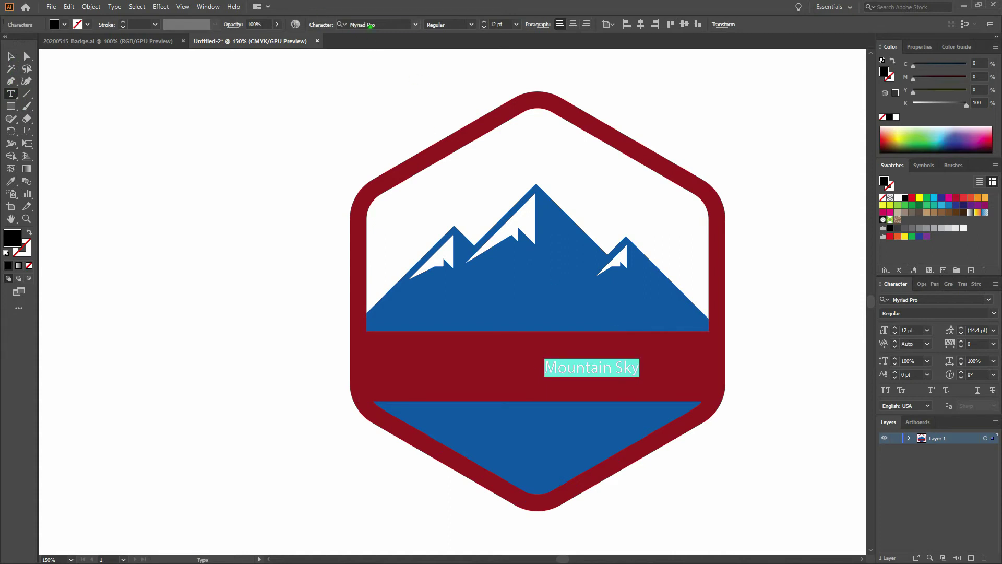
click(370, 25)
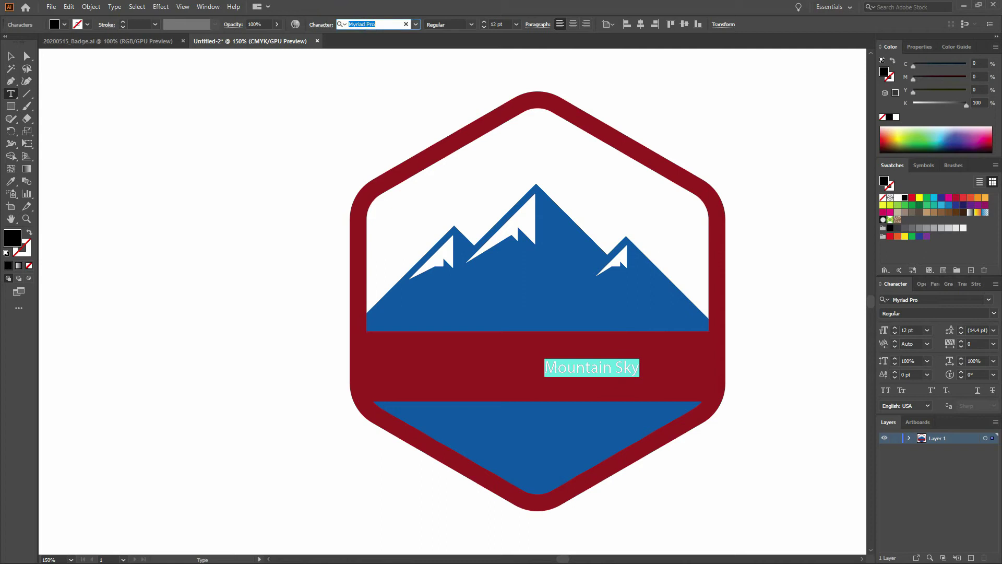
Set Mountain Sky in Bebas Neue, centre-aligned, at 44 pt
text(bebas)
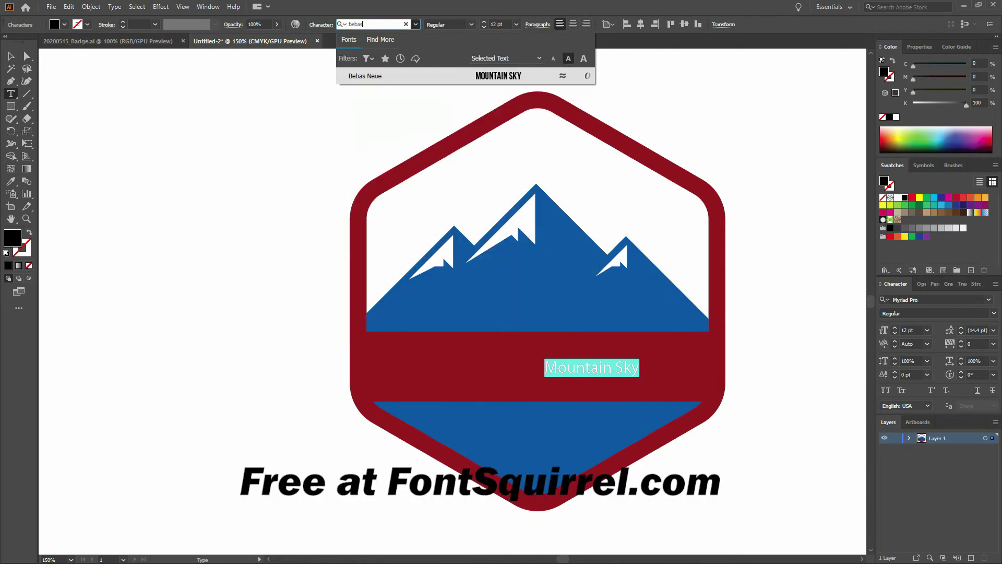
key(Return)
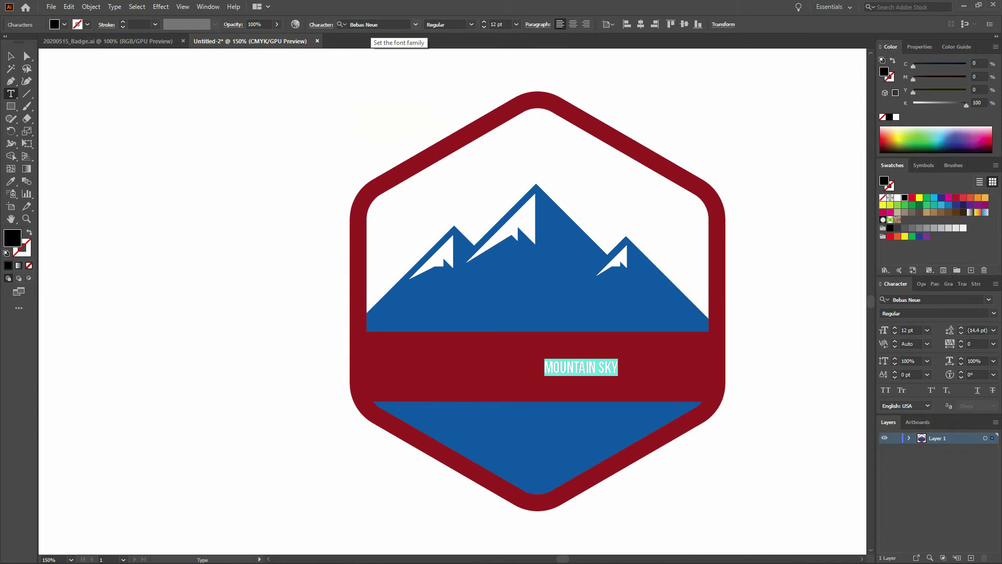
key(ctrl+c)
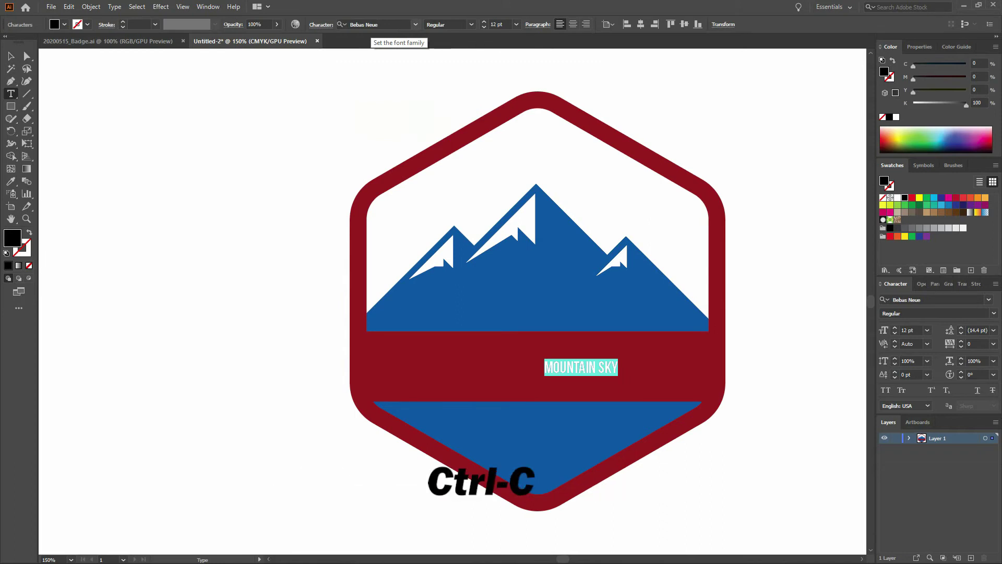
click(576, 24)
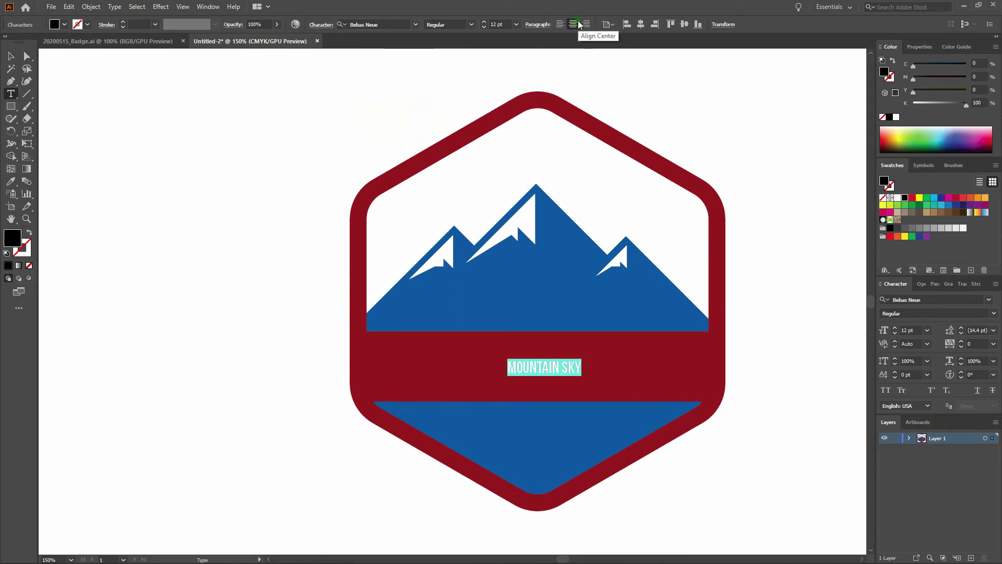
key(ctrl+shift+period)
key(ctrl+shift+period)
key(ctrl+shift+period)
key(ctrl+shift+period)
key(ctrl+shift+period)
key(ctrl+shift+period)
key(ctrl+shift+period)
key(ctrl+shift+period)
key(ctrl+shift+period)
key(ctrl+shift+period)
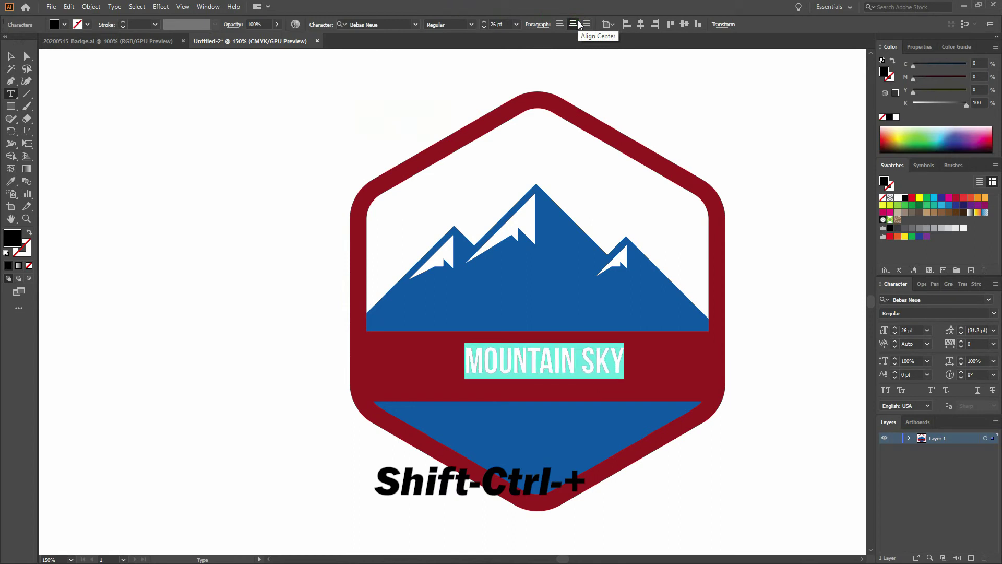
key(ctrl+shift+period)
key(ctrl+shift+period)
key(ctrl+shift+period)
key(ctrl+shift+period)
key(ctrl+shift+period)
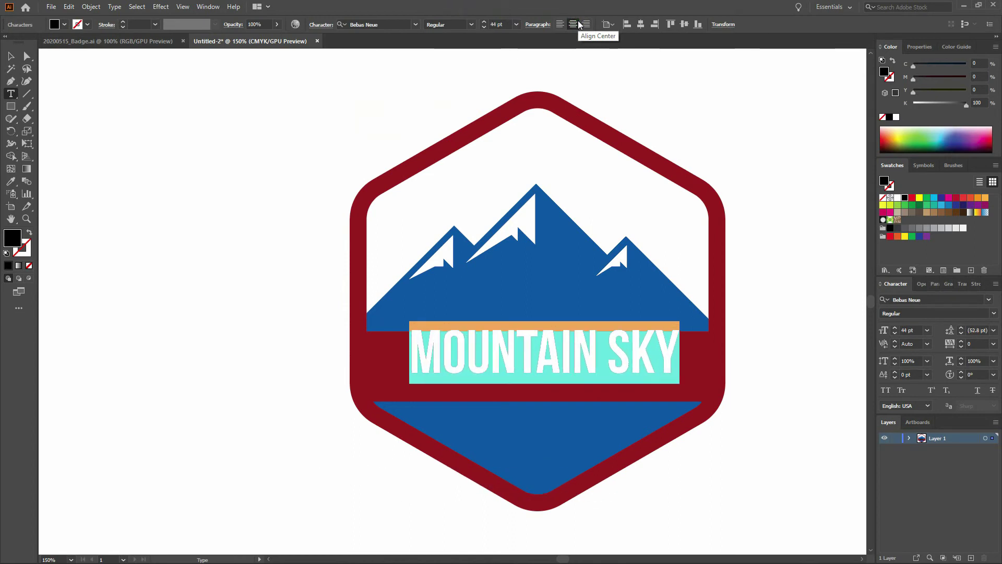
key(ctrl+shift+period)
key(ctrl+shift+comma)
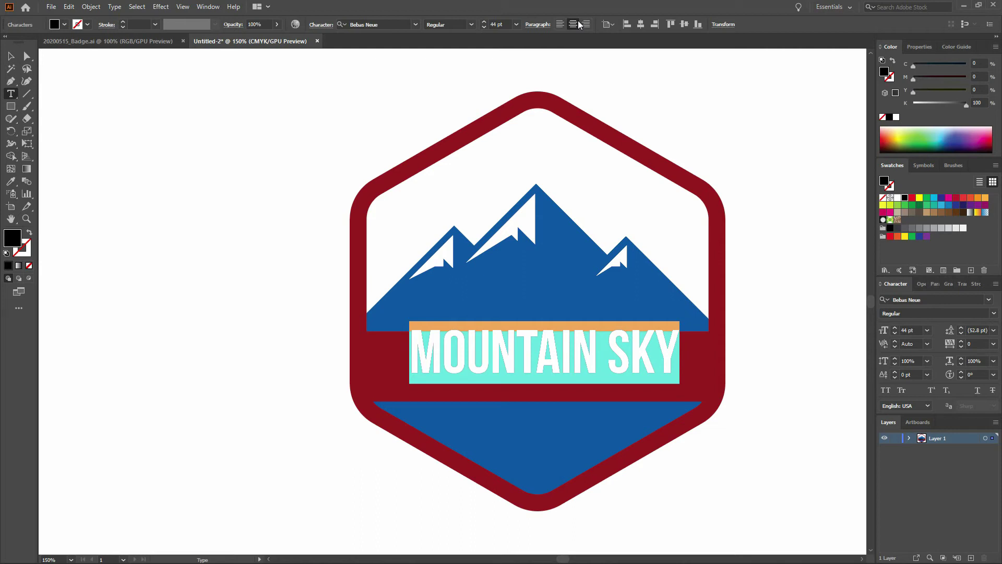
Move the Mountain Sky line lower on the red band and enlarge it one more size step
click(10, 56)
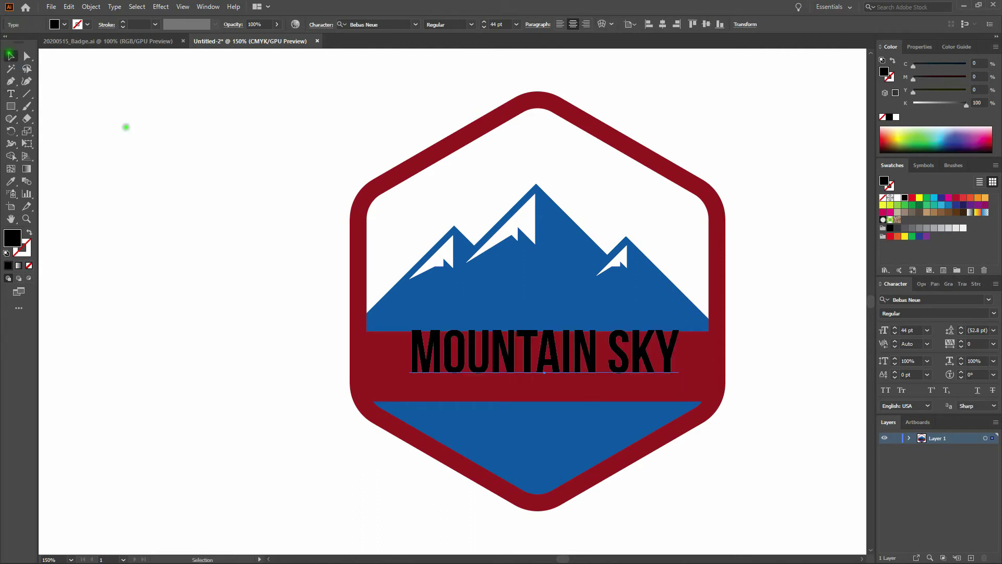
drag(545, 359, 548, 375)
triple_click(548, 375)
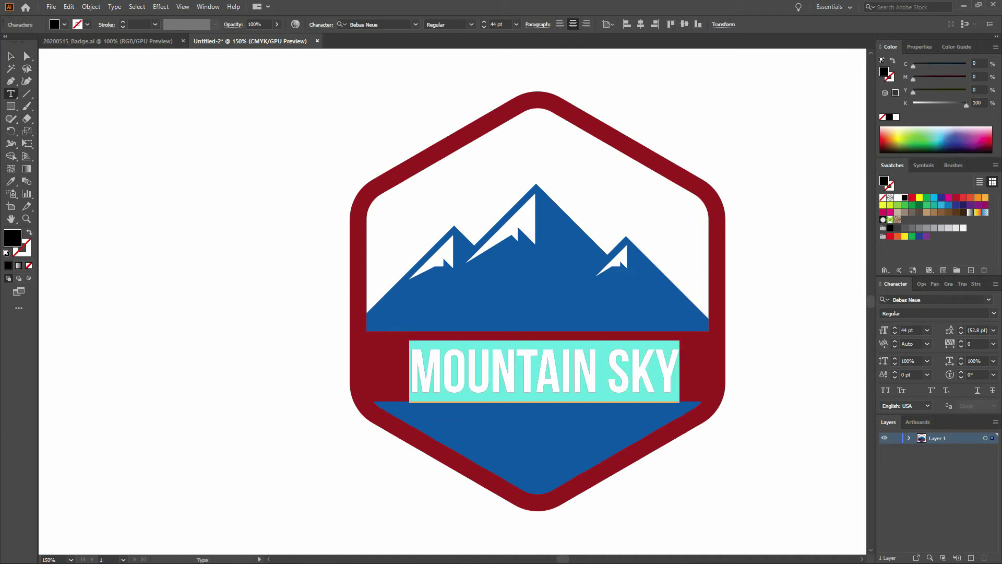
key(ctrl+shift+period)
key(ctrl+shift+period)
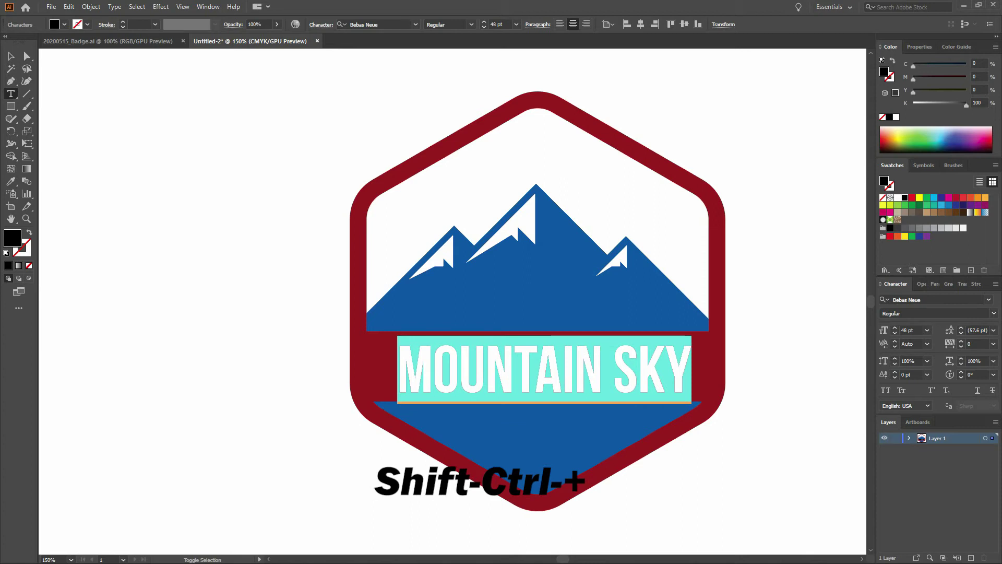
Enlarge MOUNTAIN SKY to 52 pt and nudge it left
key(ctrl+shift+period)
key(ctrl+shift+period)
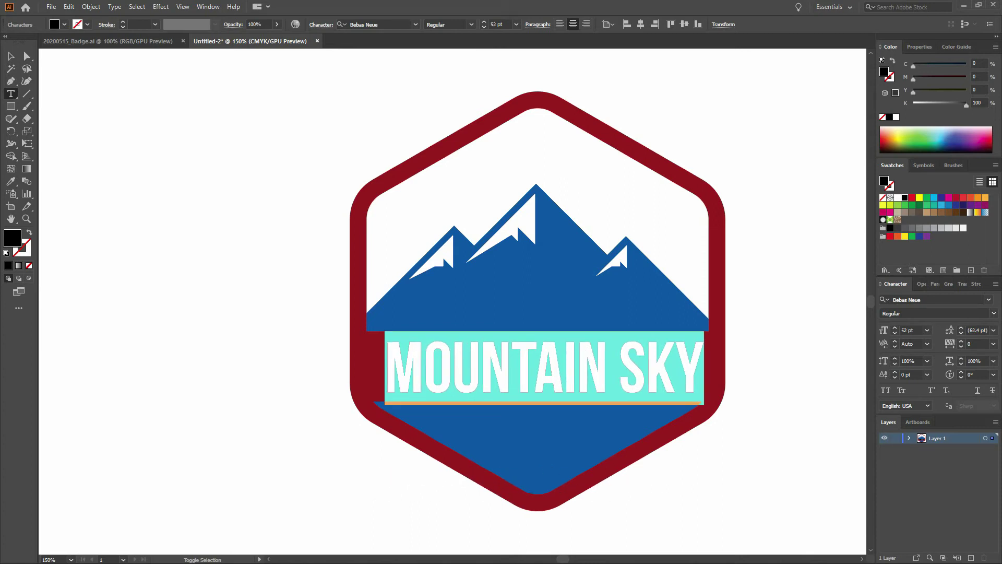
click(580, 372)
key(Left)
key(Left)
key(Left)
key(Left)
key(Left)
key(Left)
key(Left)
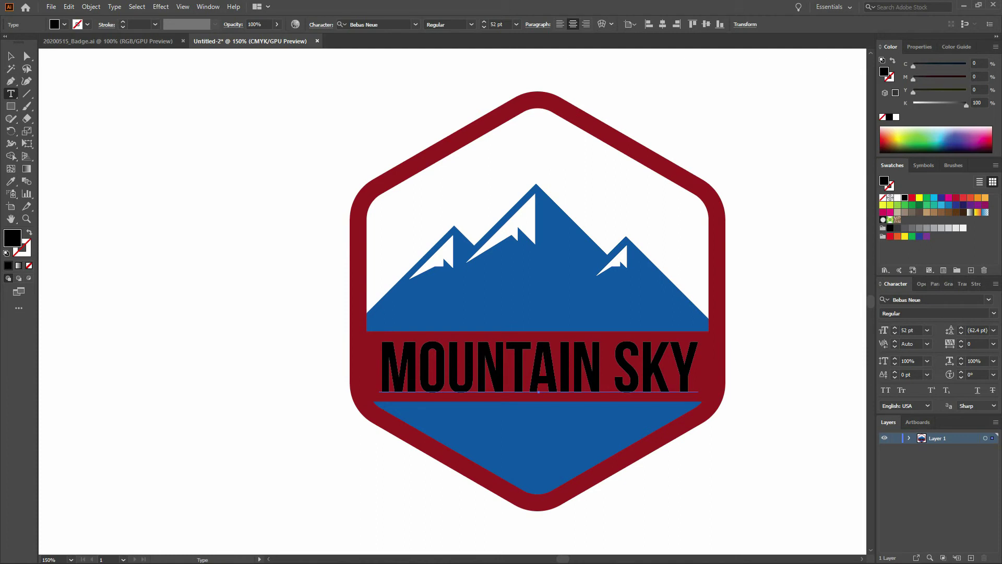
Set the MOUNTAIN SKY letter tracking to 30
click(619, 360)
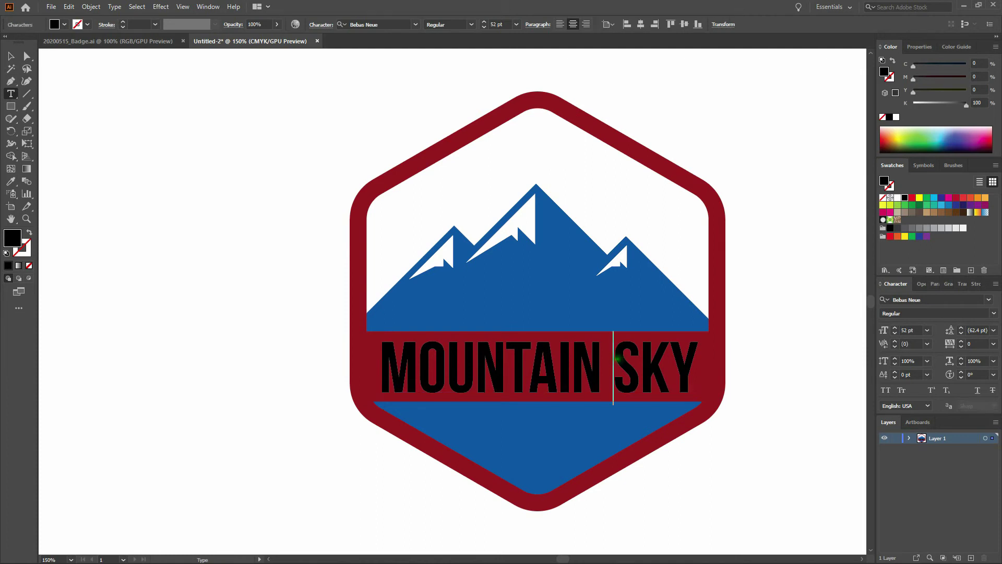
key(ctrl+a)
click(952, 345)
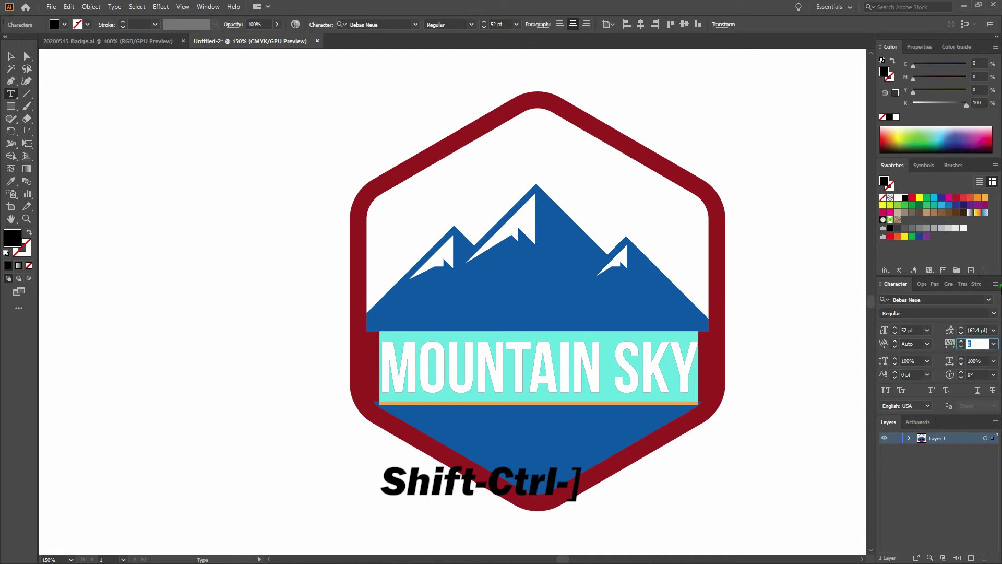
key(Return)
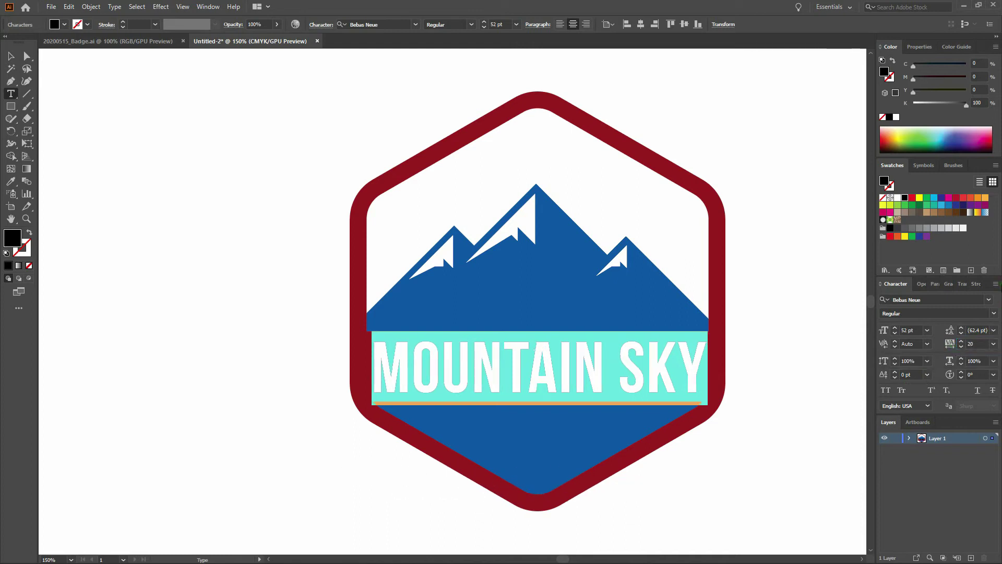
click(979, 344)
text(30)
key(Return)
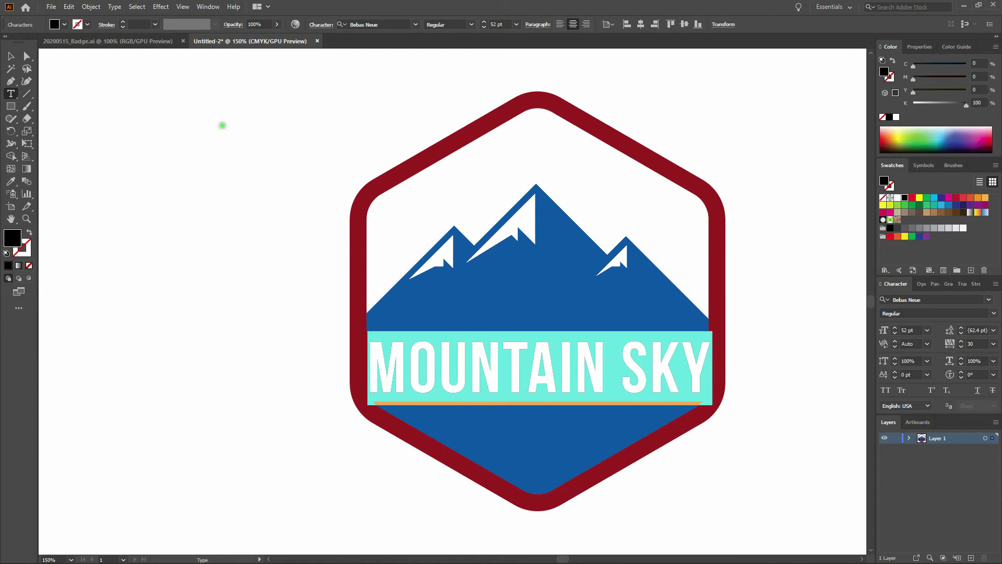
Fill the MOUNTAIN SKY text object with white
click(12, 55)
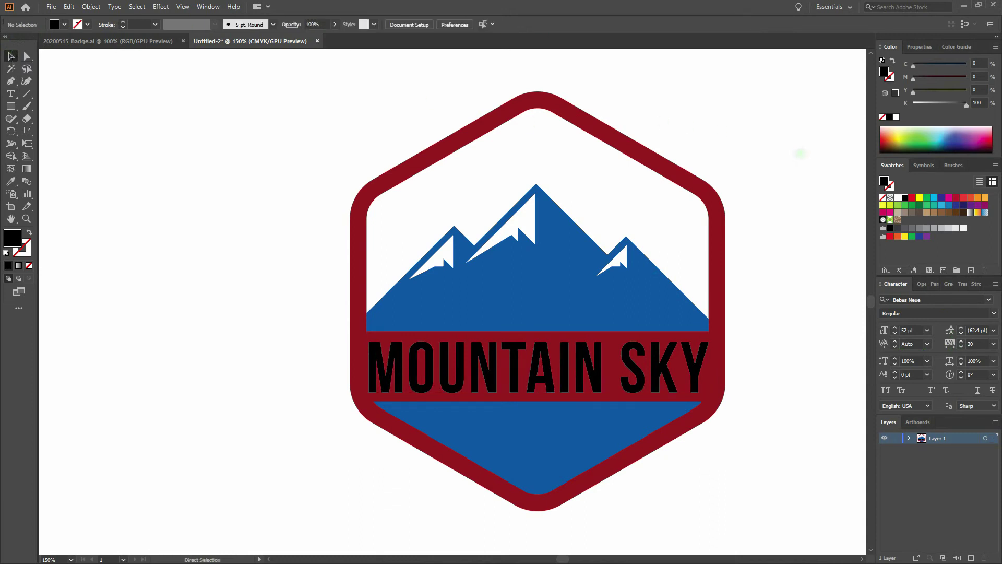
click(618, 377)
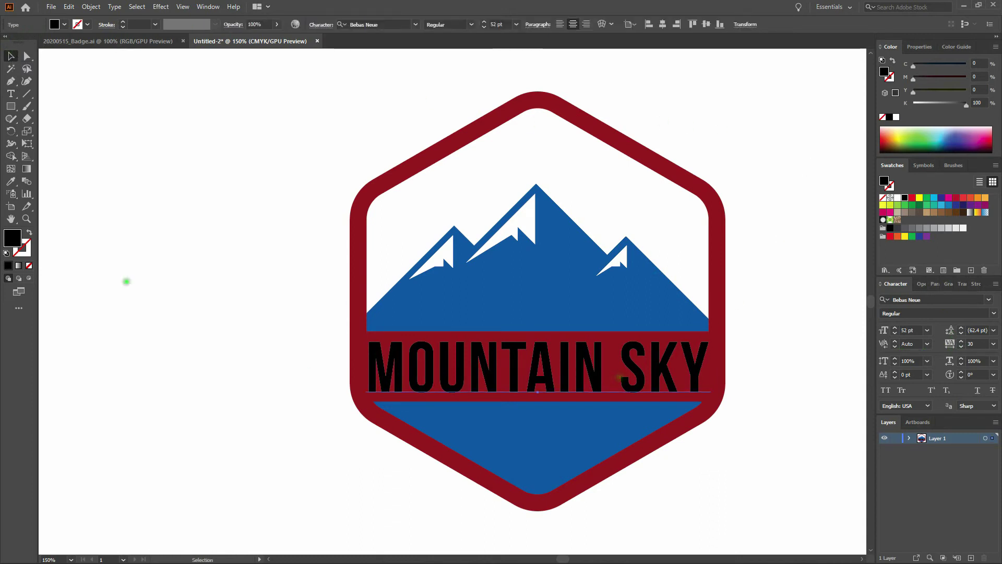
click(8, 265)
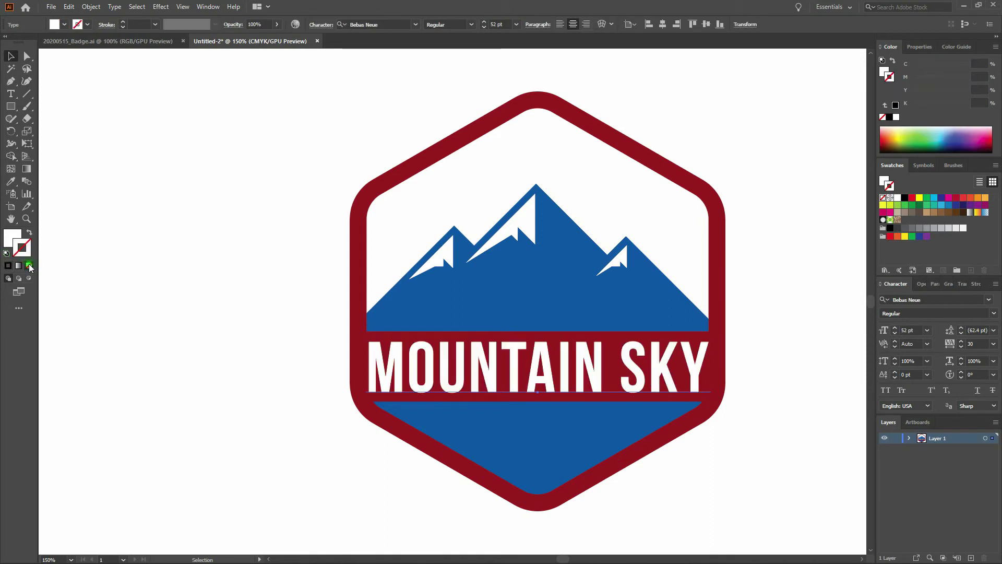
click(115, 273)
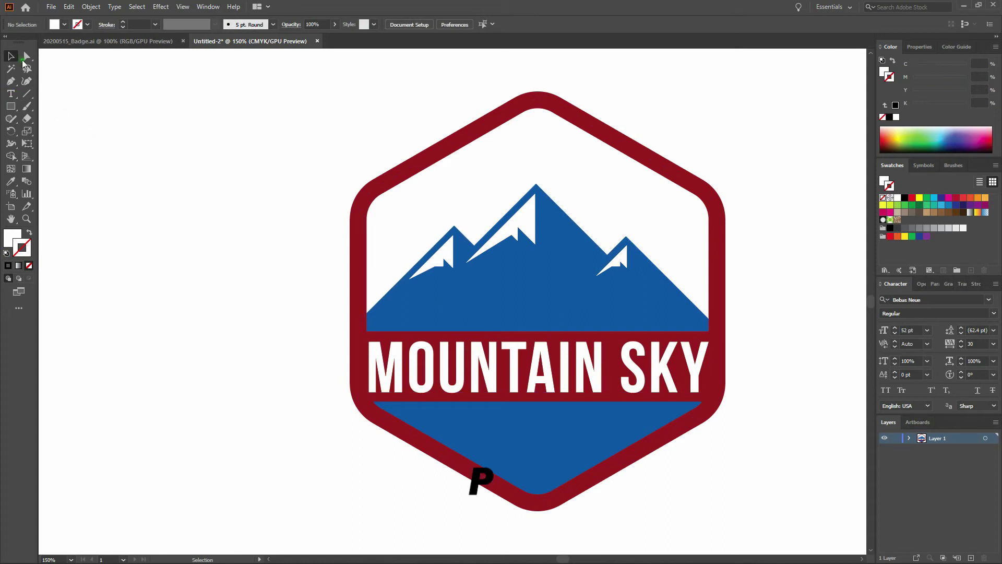
key(t)
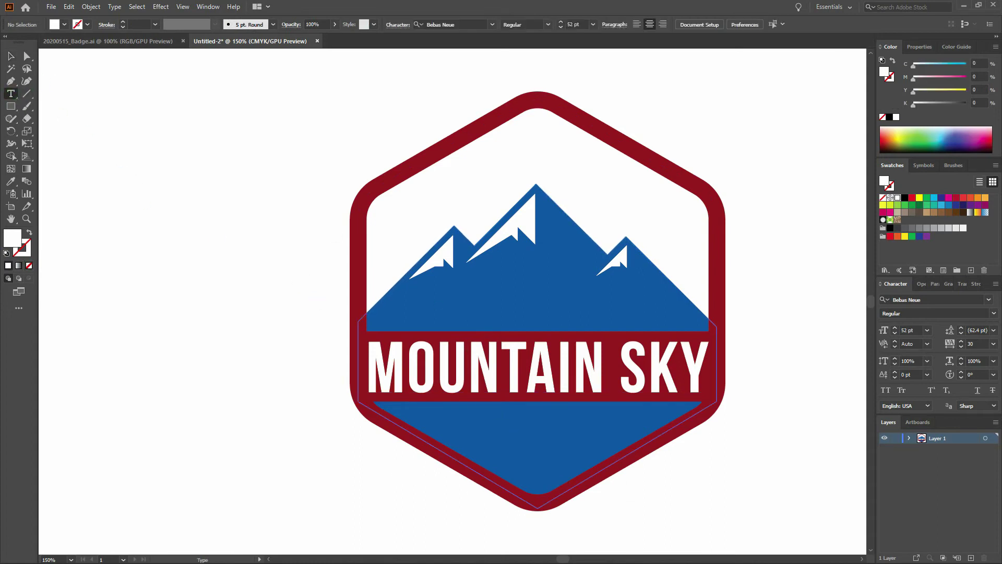
Type 'BOZEMAN, MT 2020' as a second text block below MOUNTAIN SKY
click(538, 432)
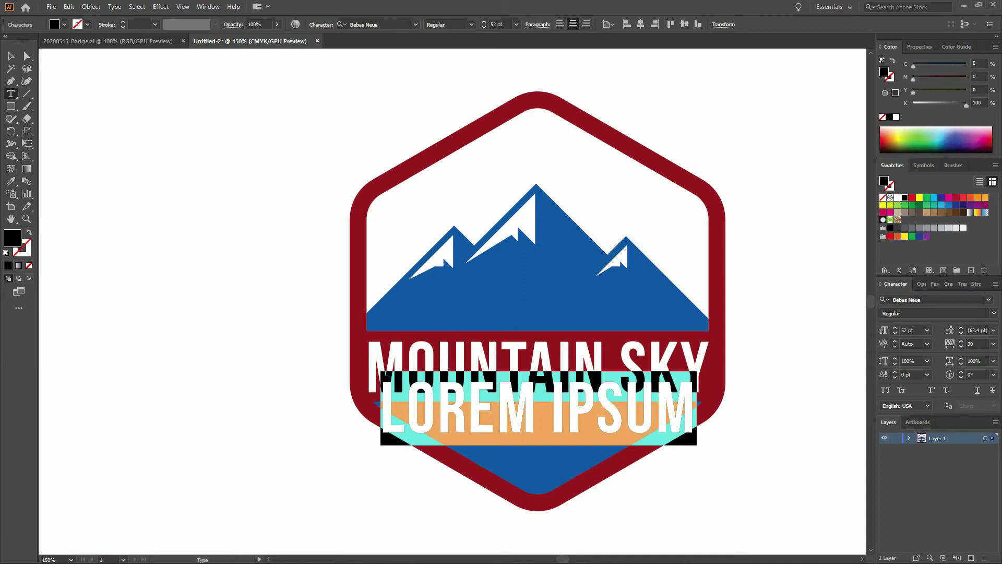
key(BackSpace)
text(BOZE)
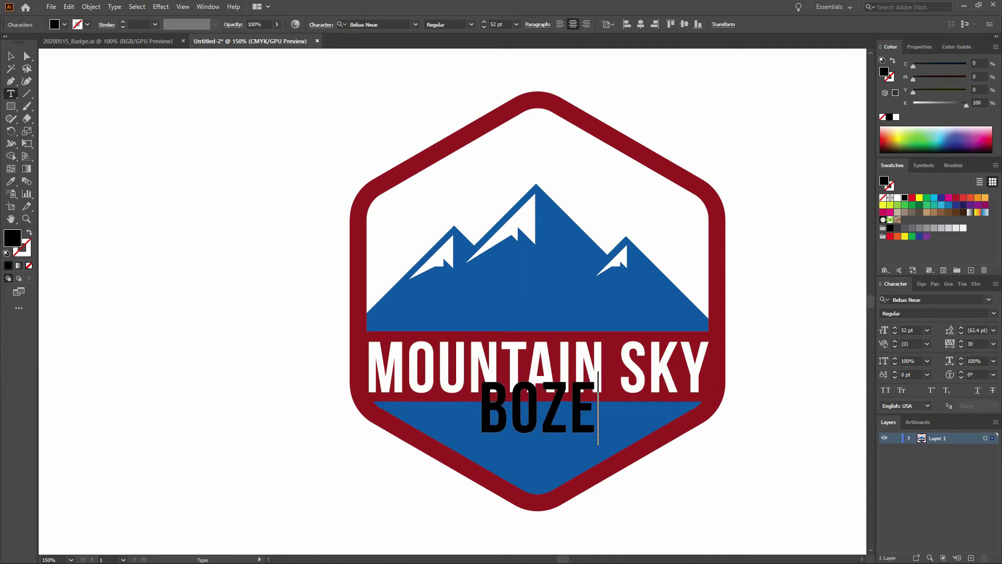
text(MAN,)
text(M)
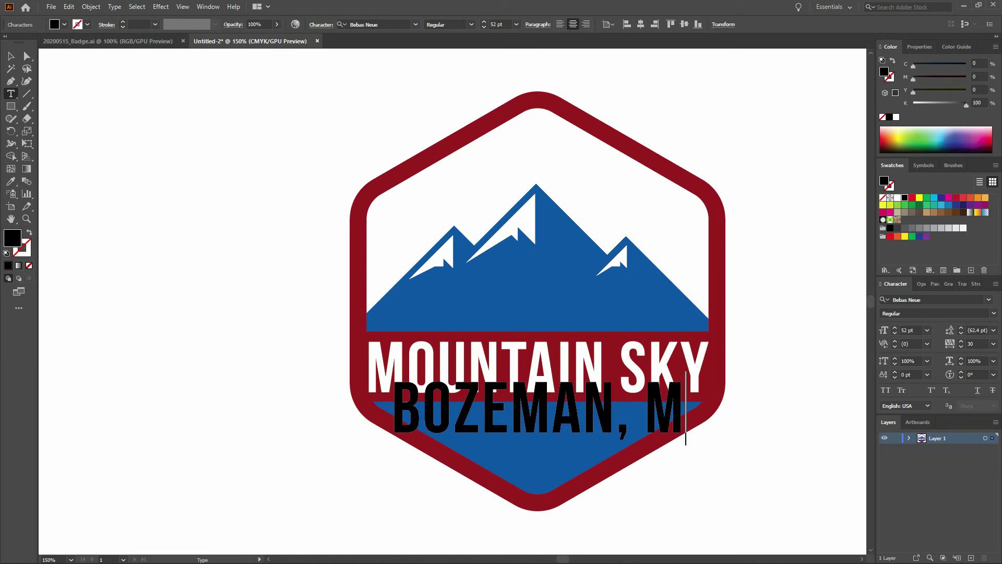
text(T 2020)
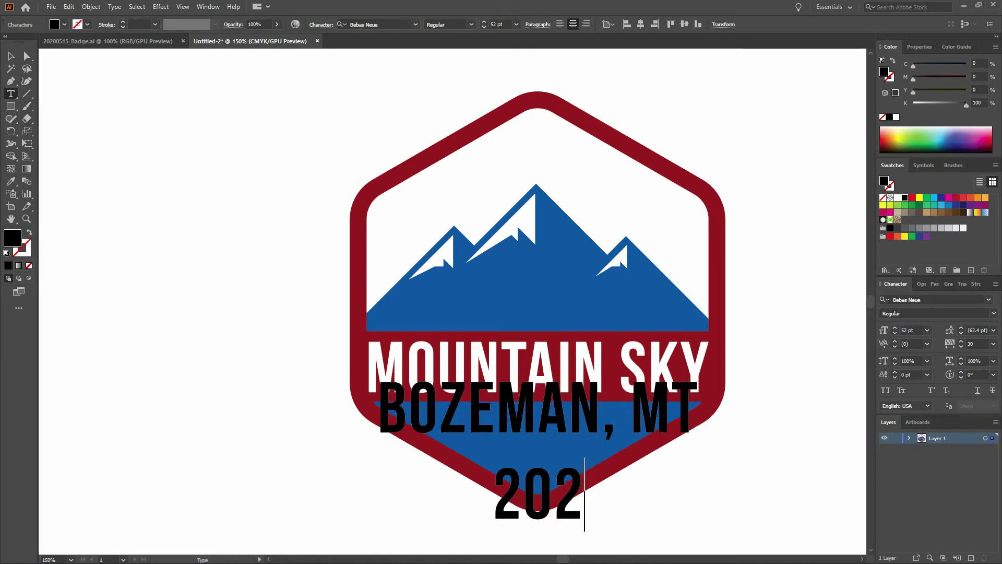
Set the BOZEMAN, MT 2020 text to 20 pt
key(ctrl+a)
key(ctrl+shift+comma)
click(922, 328)
text(20)
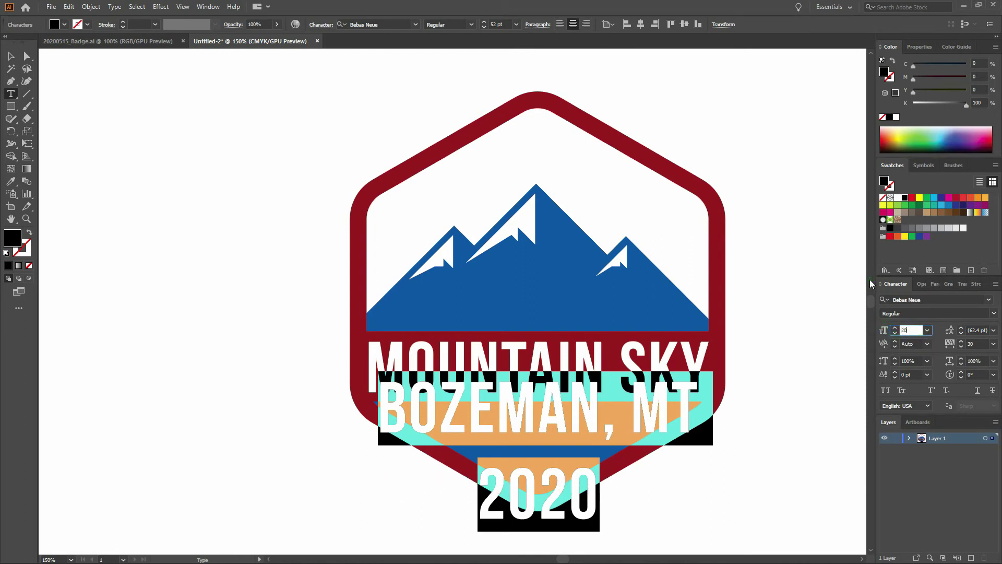
key(Tab)
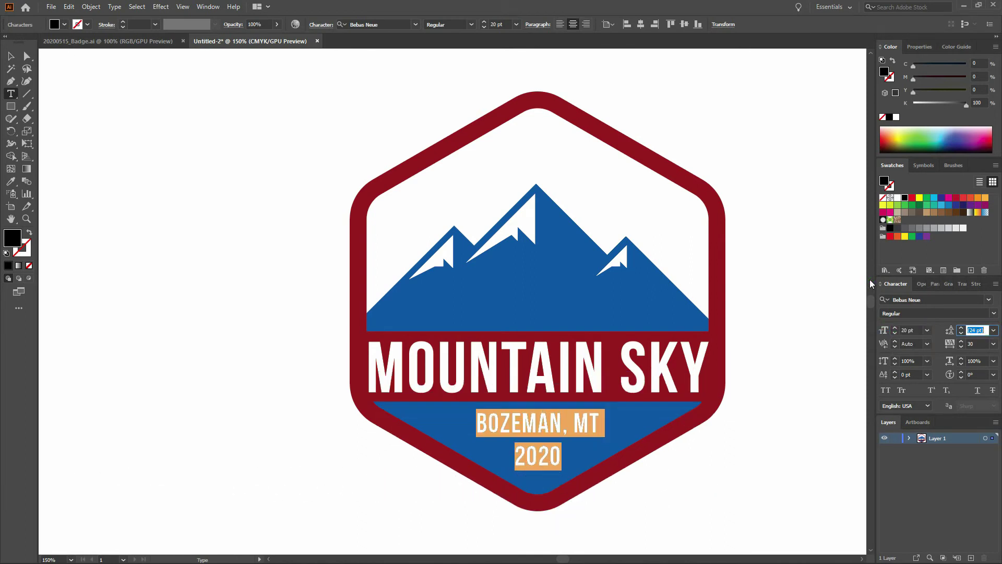
key(Return)
Nudge the city and year text down and right, and make it white with no stroke
click(9, 59)
key(Down)
key(Down)
key(Down)
key(Down)
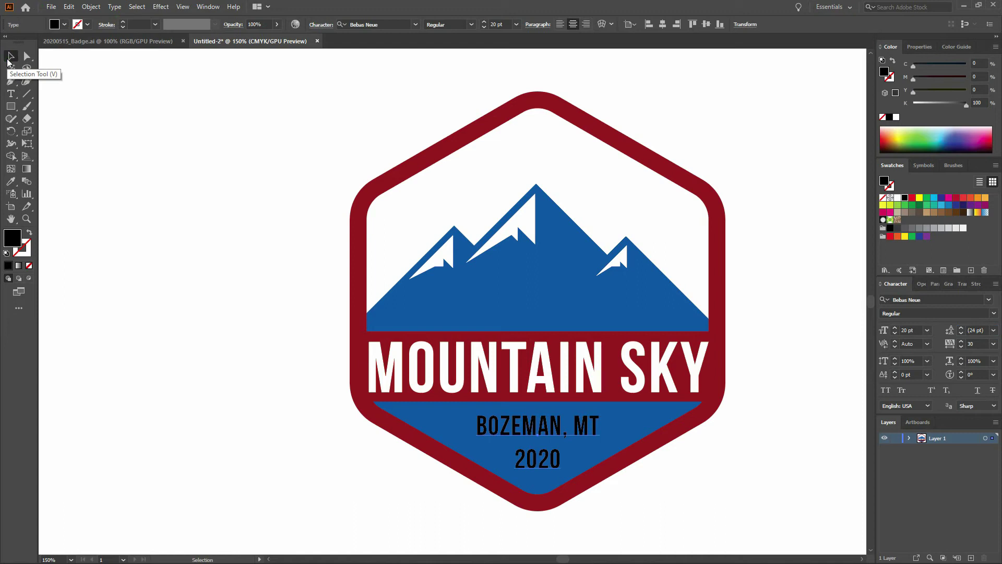
key(Right)
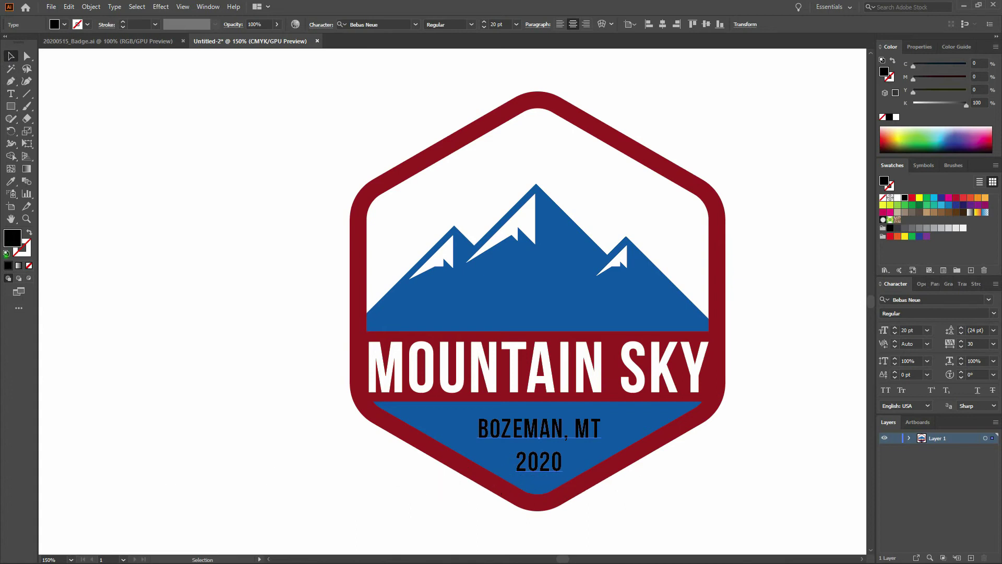
click(6, 253)
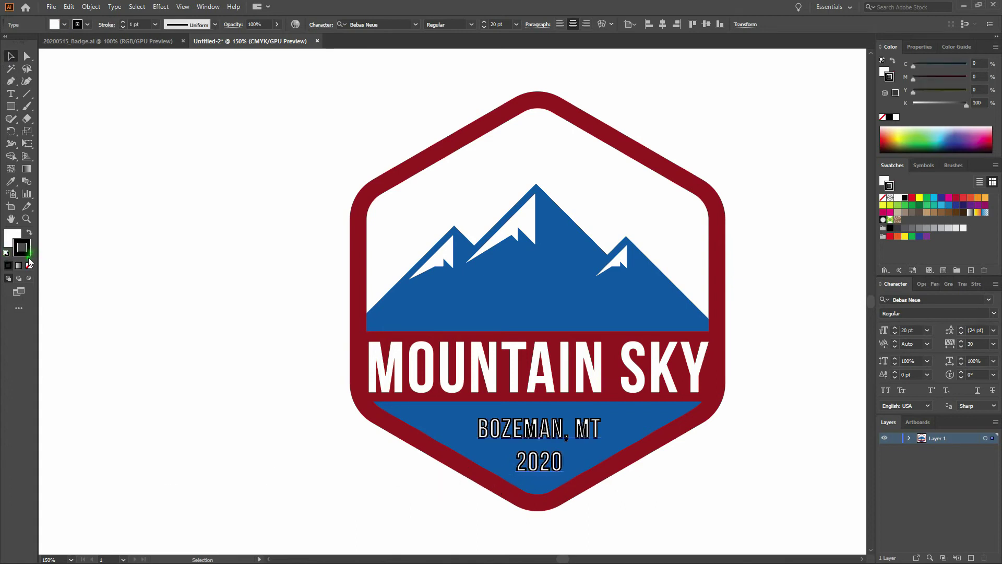
click(29, 266)
click(142, 264)
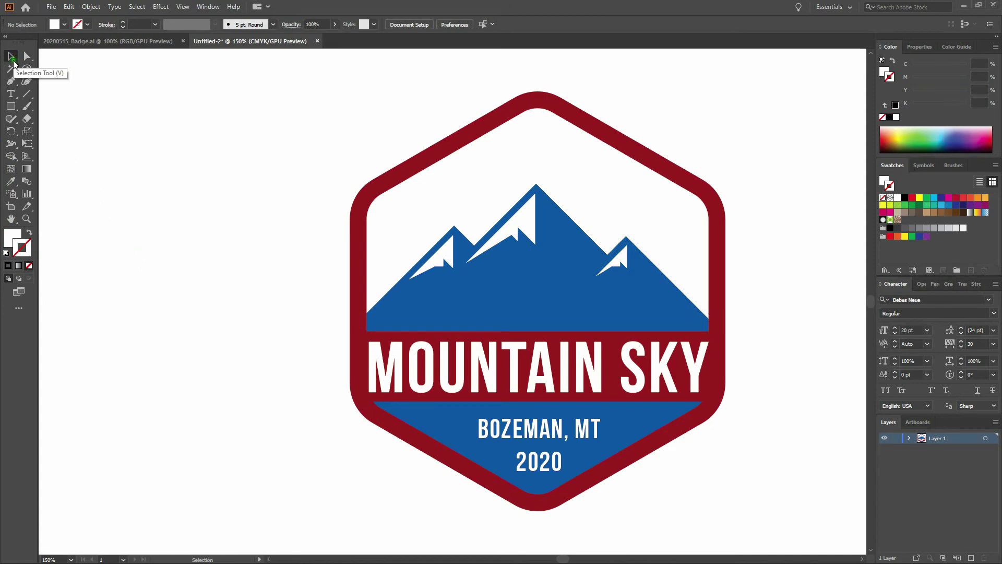
Draw a rectangle spanning the badge across the mountains' base
key(m)
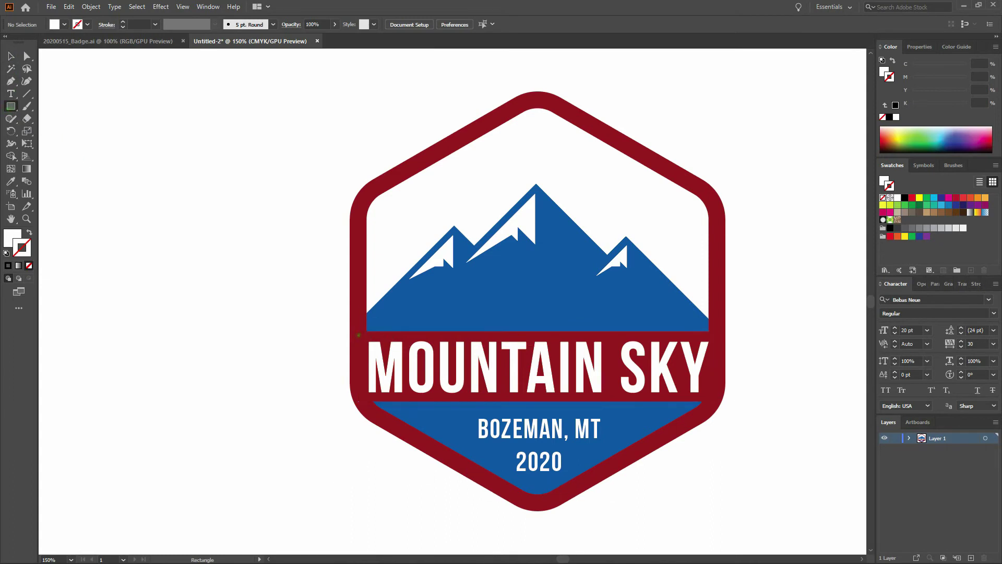
drag(359, 333, 717, 273)
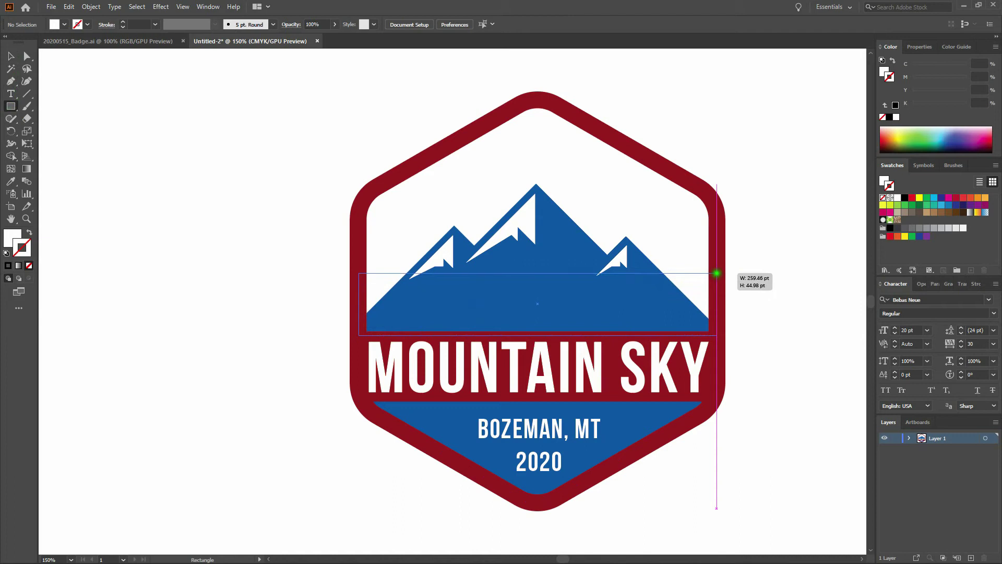
drag(717, 273, 717, 273)
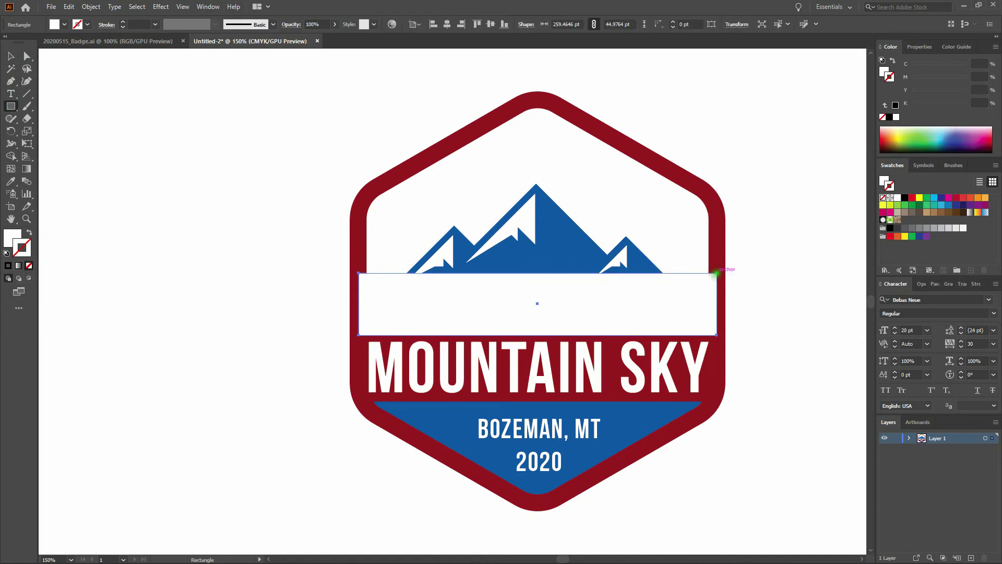
Fill the rectangle with light blue 64C4F4 and paste a copy in front
double_click(9, 240)
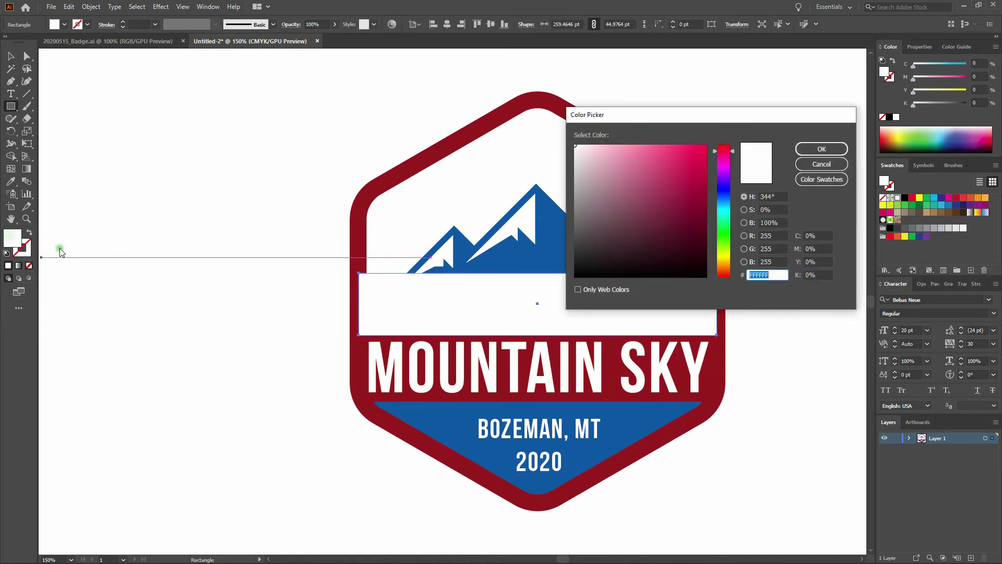
click(727, 200)
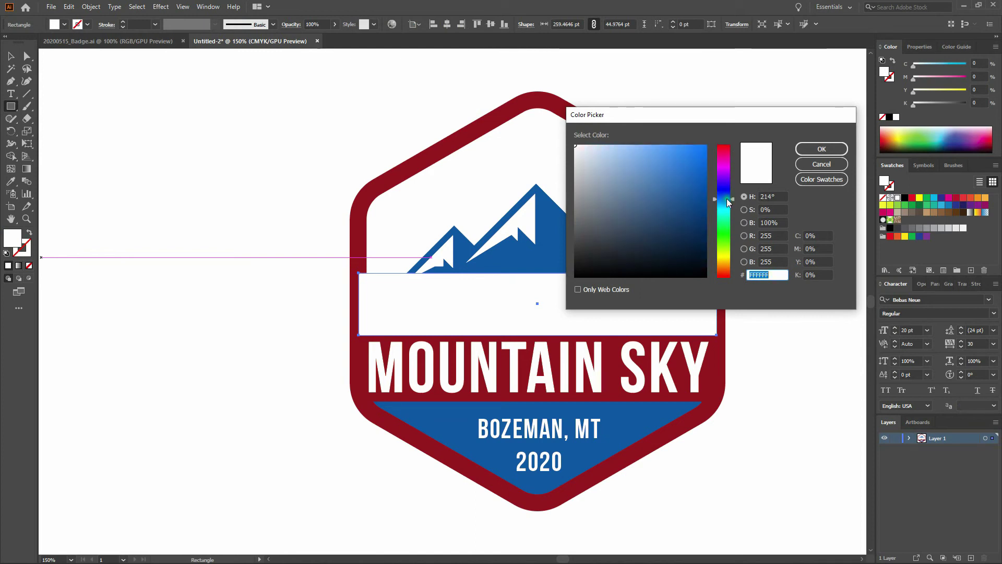
drag(731, 198, 734, 203)
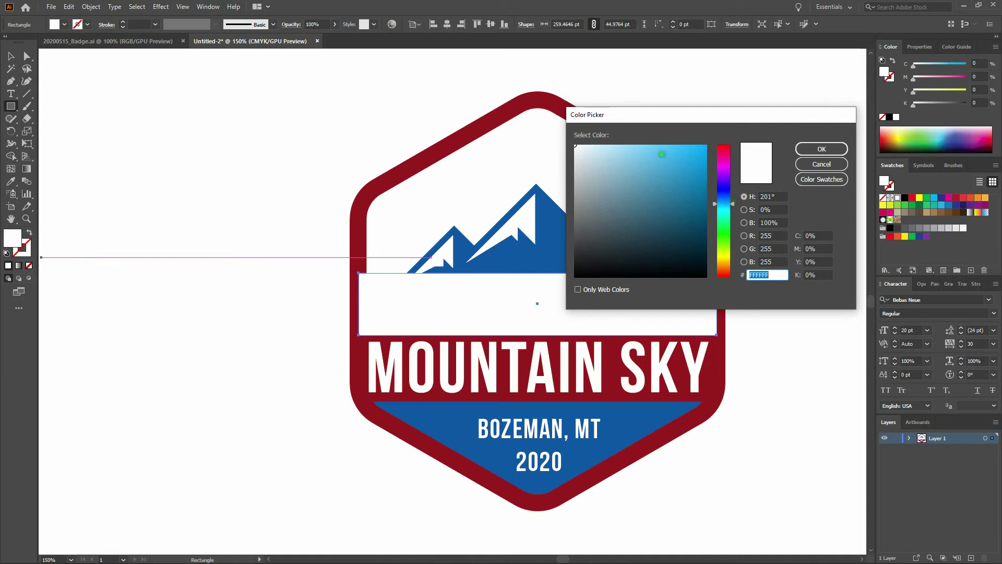
click(652, 150)
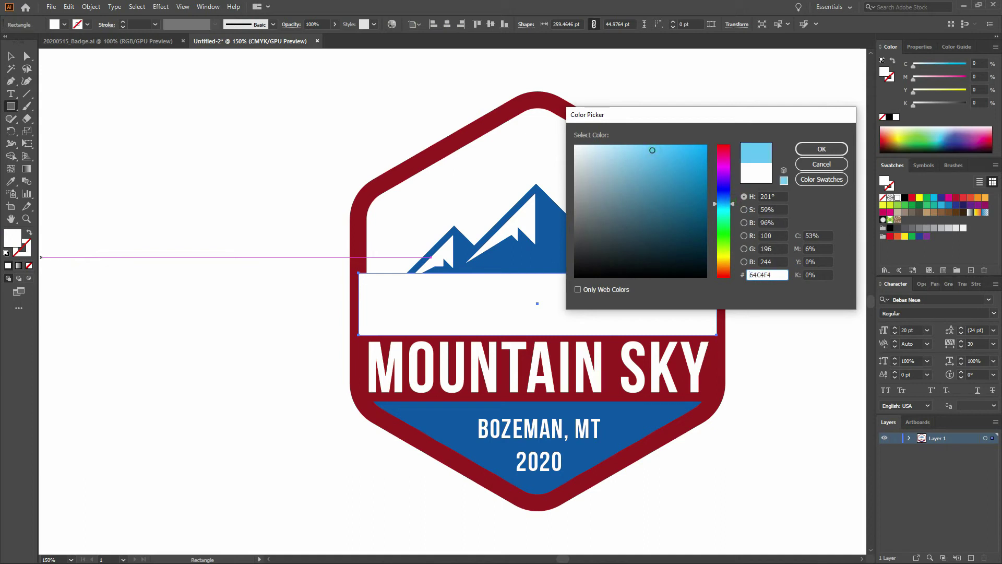
click(828, 149)
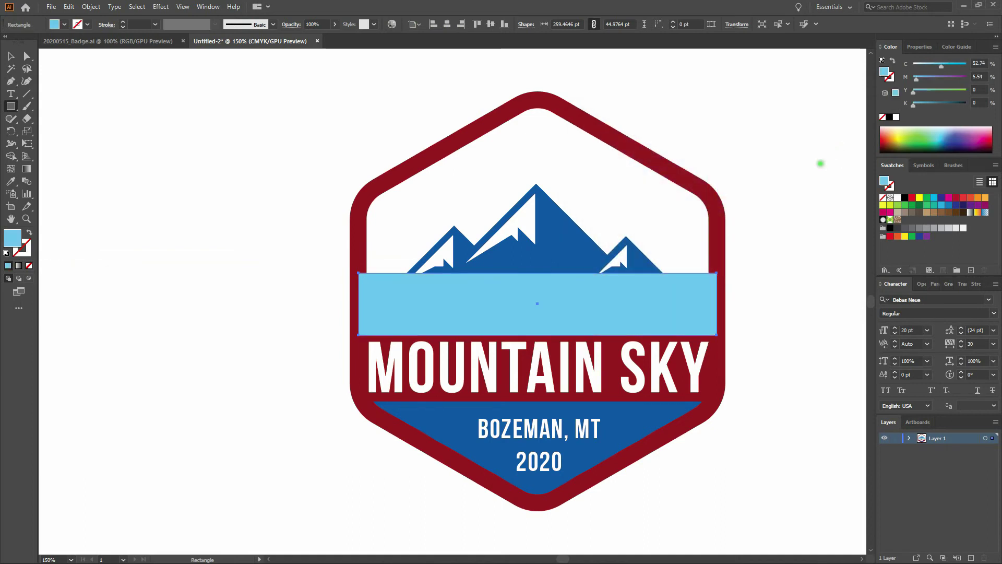
key(ctrl+c)
key(ctrl+f)
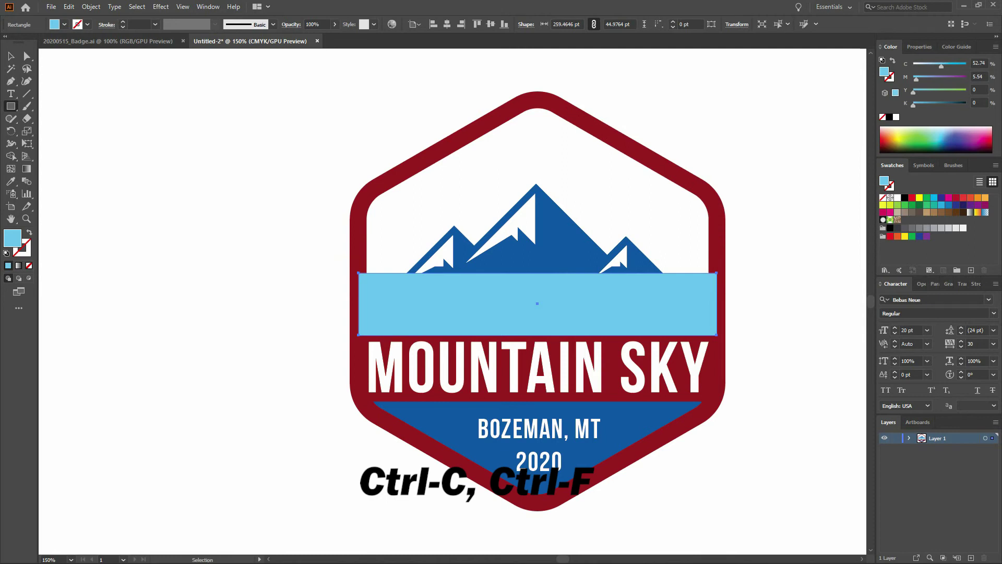
Move the rectangle copy above the badge top and refill it pale blue D2ECF7
key(shift+Up)
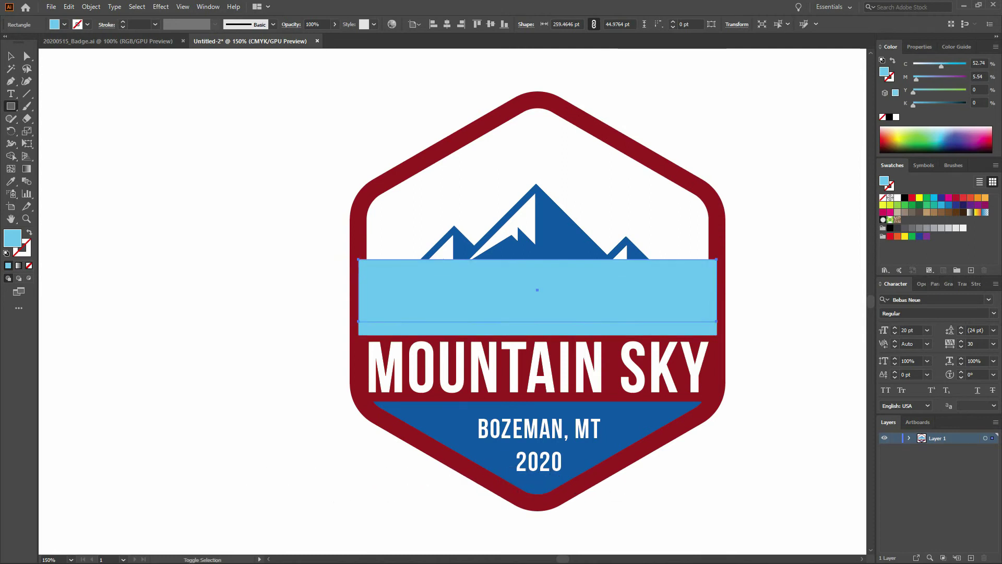
key(shift+Up)
key(shift+Up)
key(shift+Up)
key(shift+Up)
key(shift+Up)
key(shift+Up)
key(shift+Up)
key(shift+Up)
key(shift+Up)
key(shift+Up)
key(shift+Up)
key(shift+Up)
key(shift+Up)
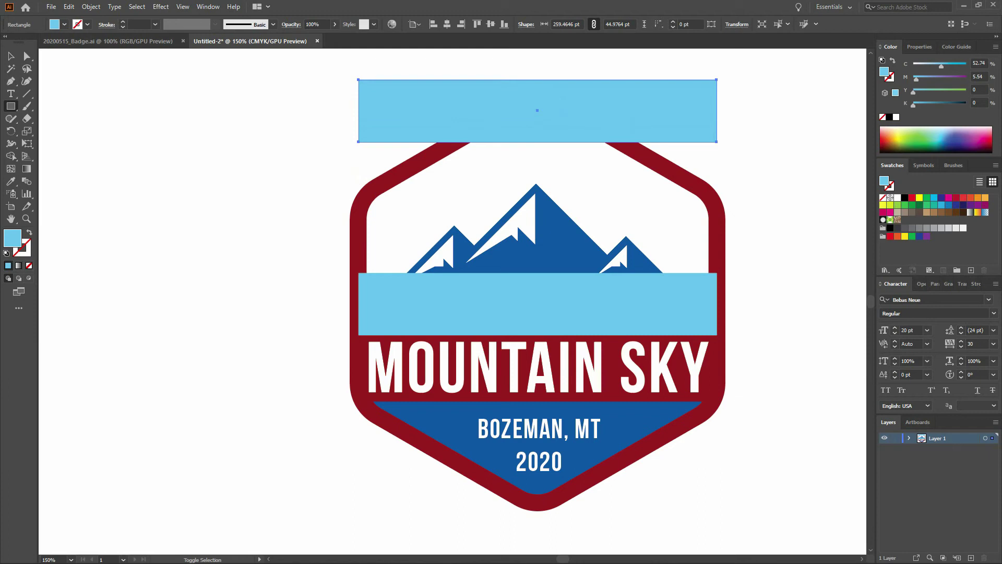
double_click(20, 243)
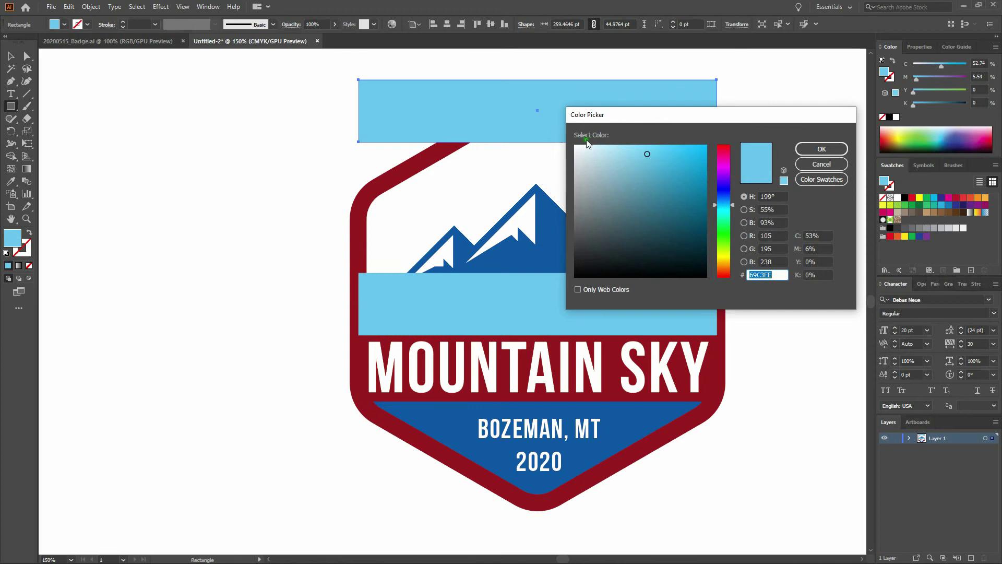
click(594, 149)
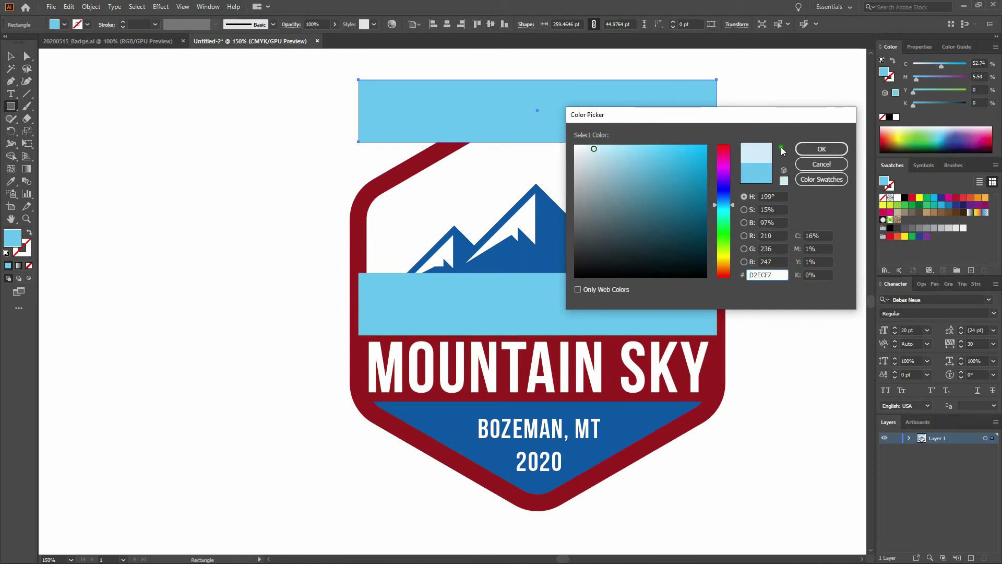
click(822, 149)
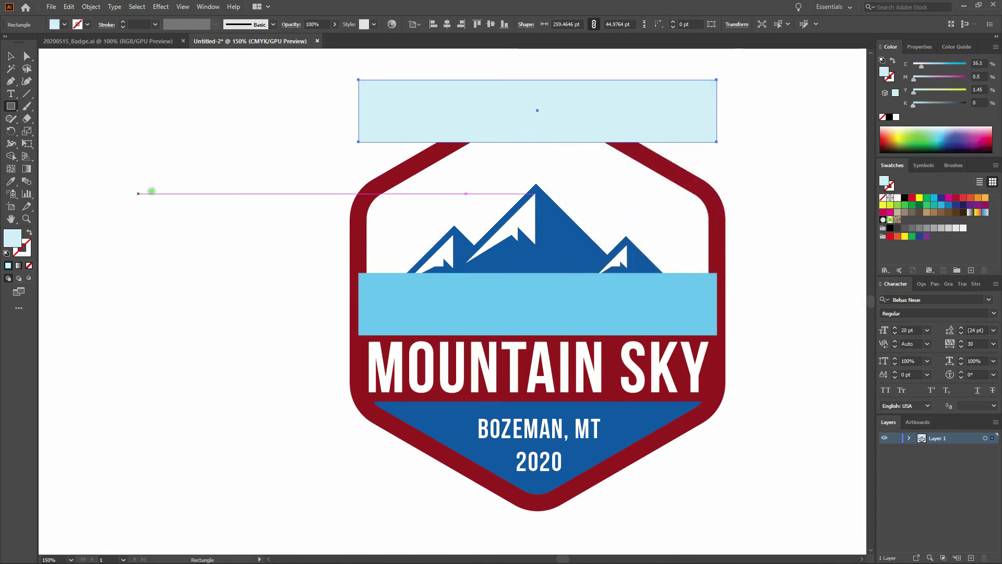
Blend the pale and light-blue rectangles using 3 specified steps
key(w)
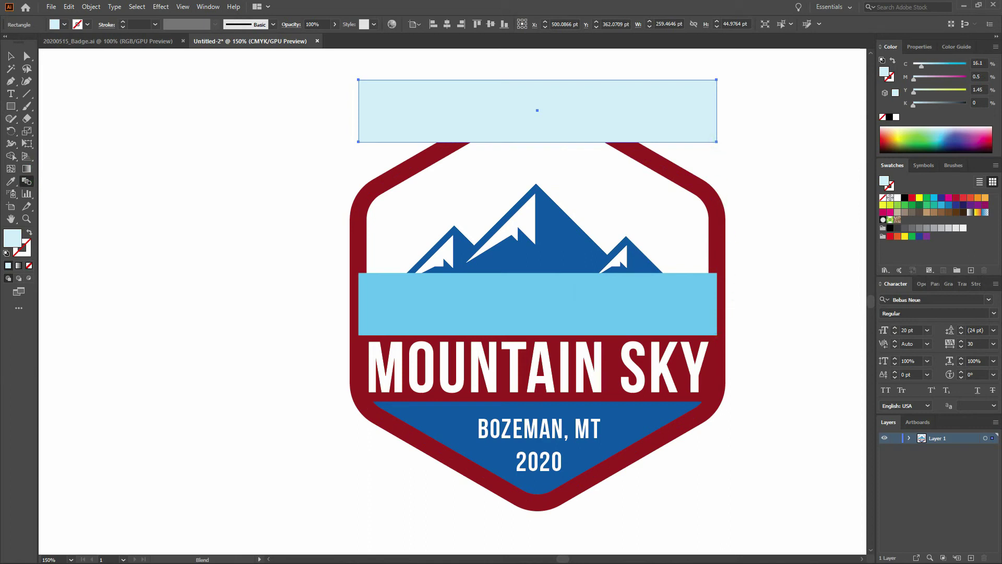
click(716, 334)
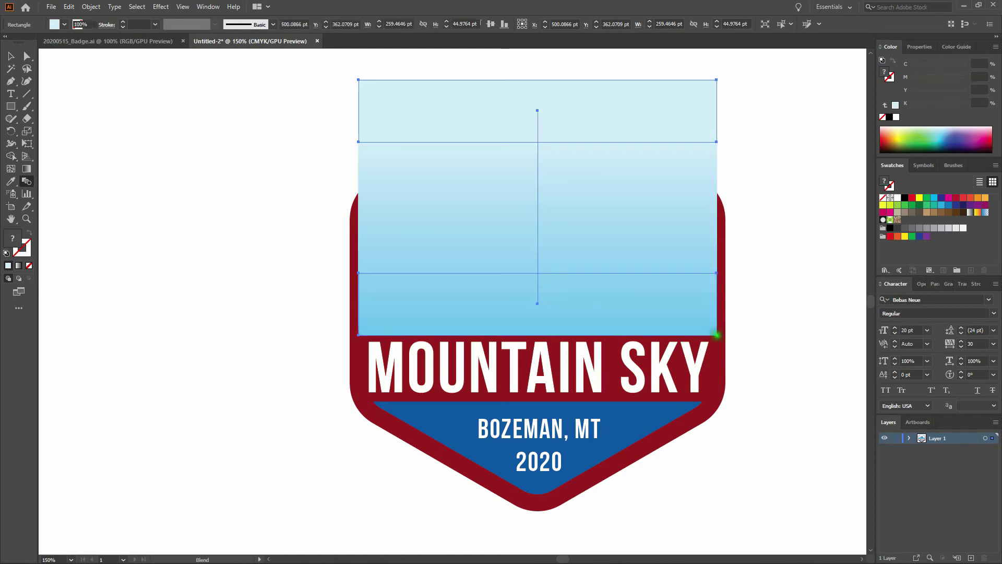
double_click(25, 182)
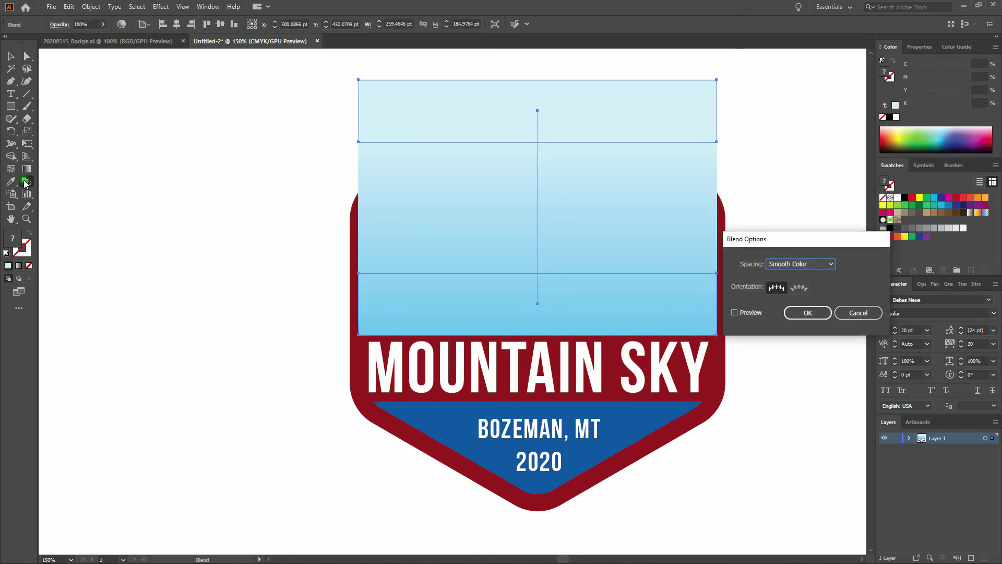
click(807, 263)
click(807, 286)
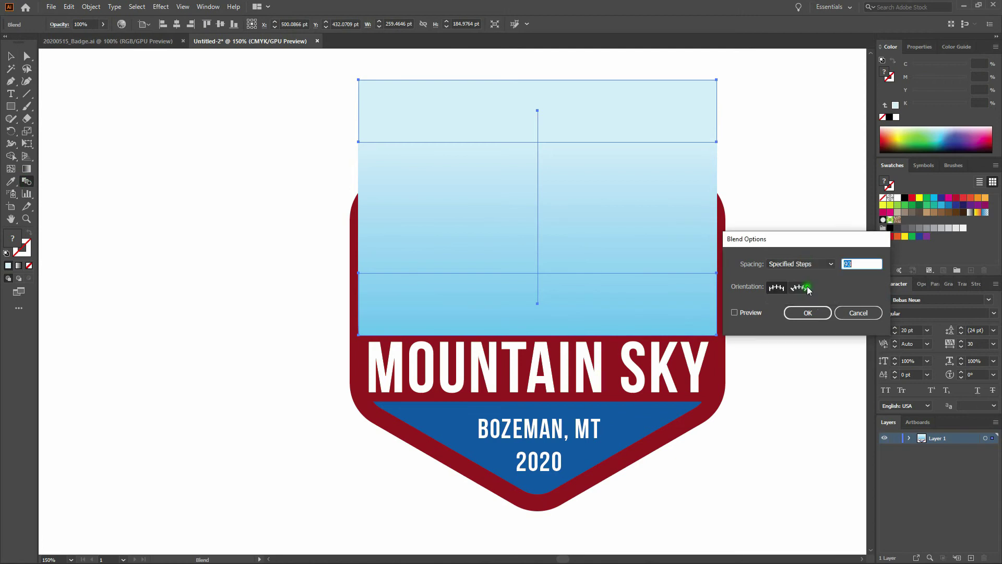
click(735, 313)
key(Tab)
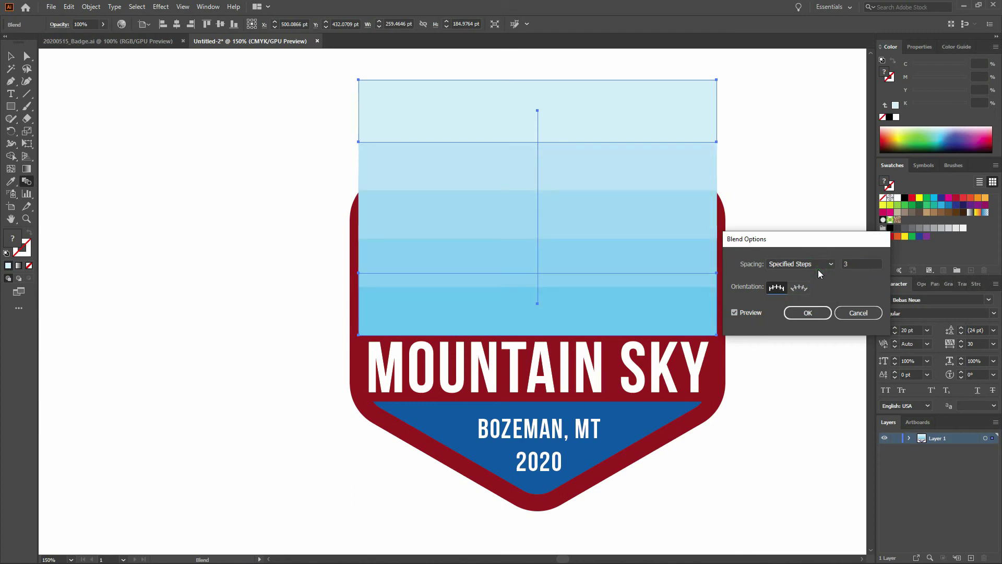
click(808, 313)
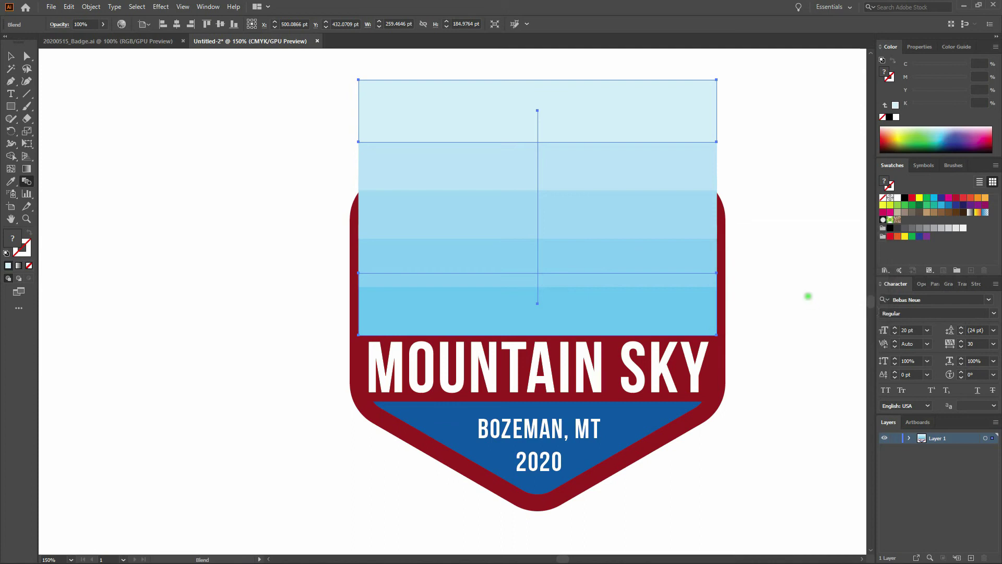
click(9, 57)
Duplicate the red hexagon in place and bring the copy to the front
click(723, 344)
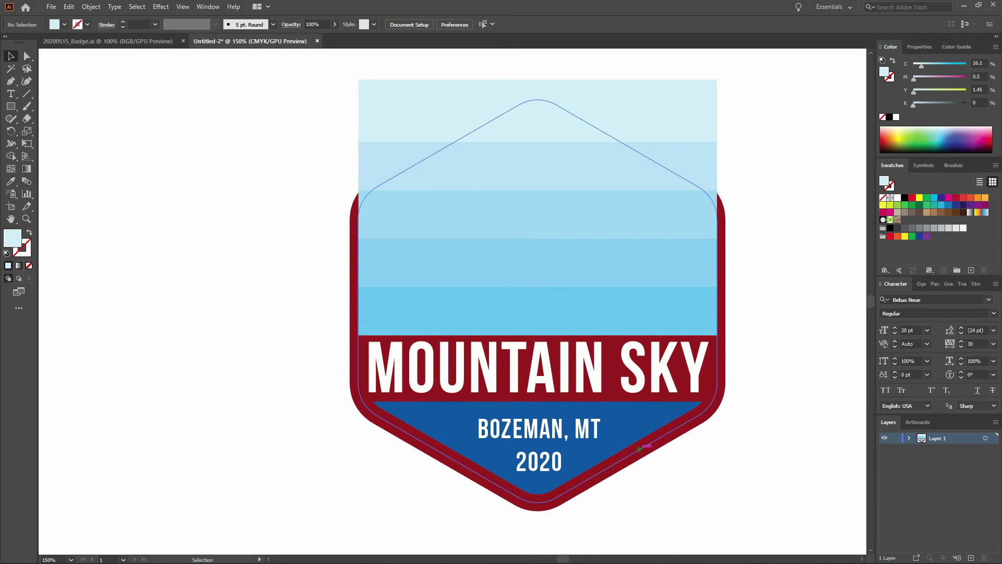
key(ctrl+c)
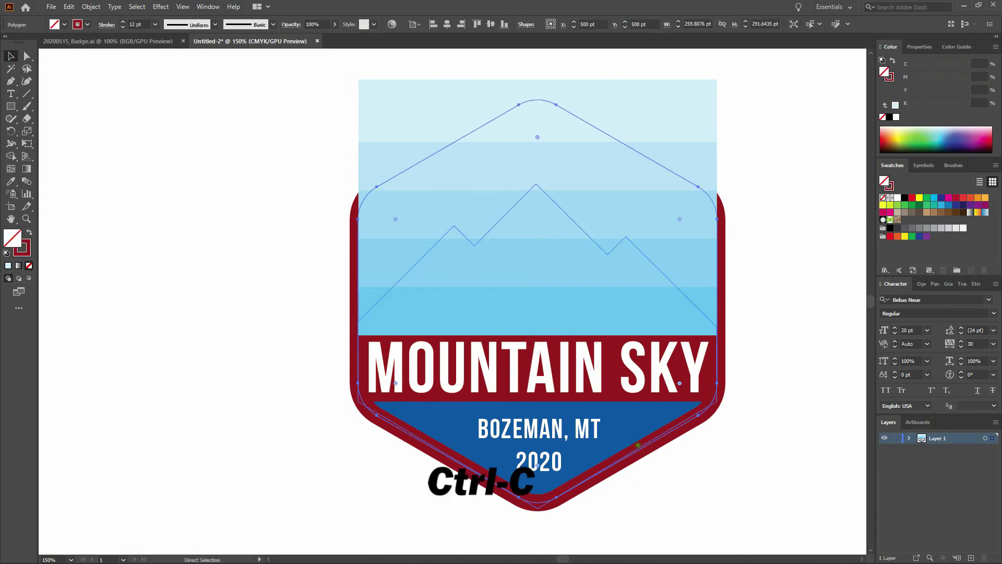
key(ctrl+f)
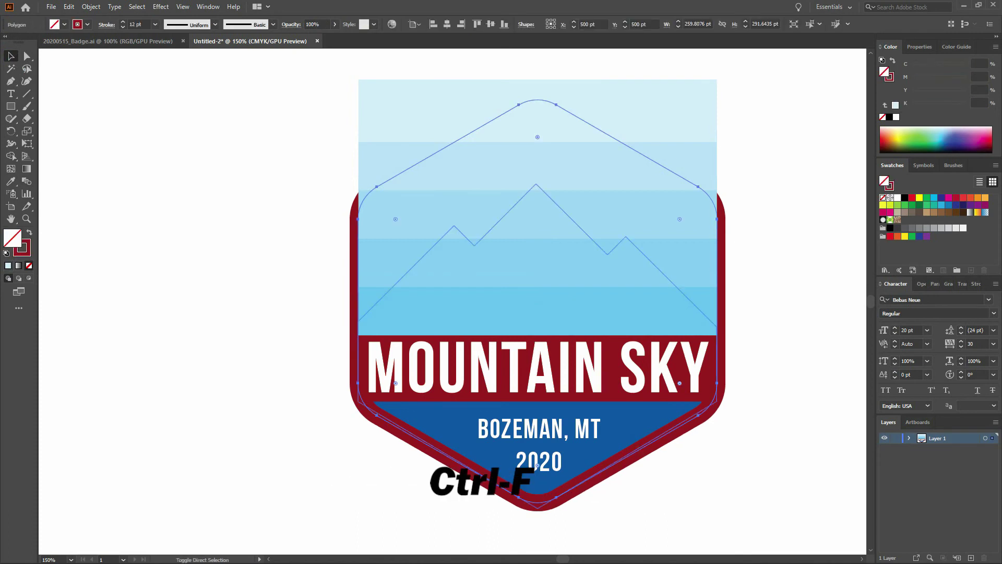
key(ctrl+shift+bracketright)
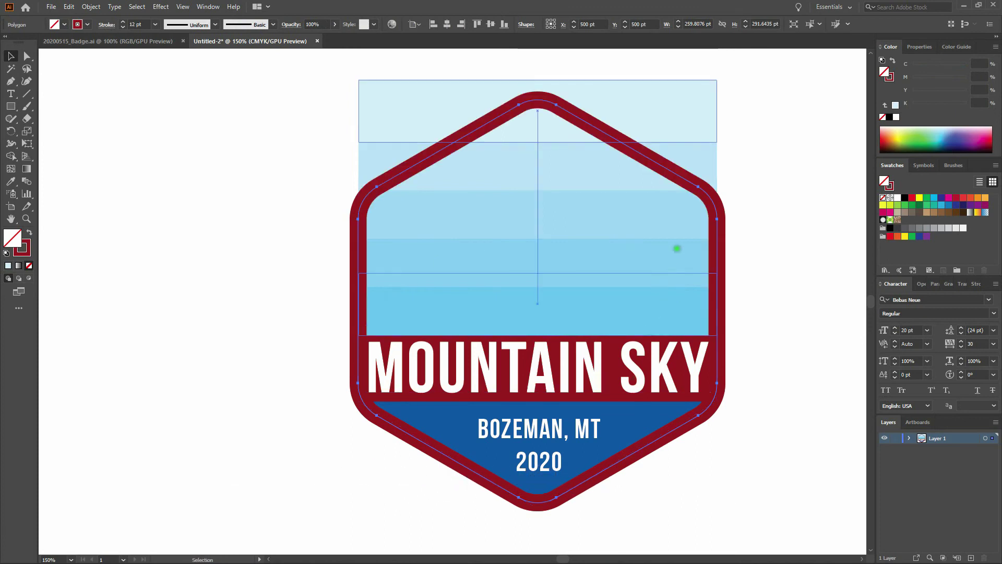
Select the hexagon copy with both sky rectangles and make a clipping mask
shift+click(721, 233)
shift+click(686, 107)
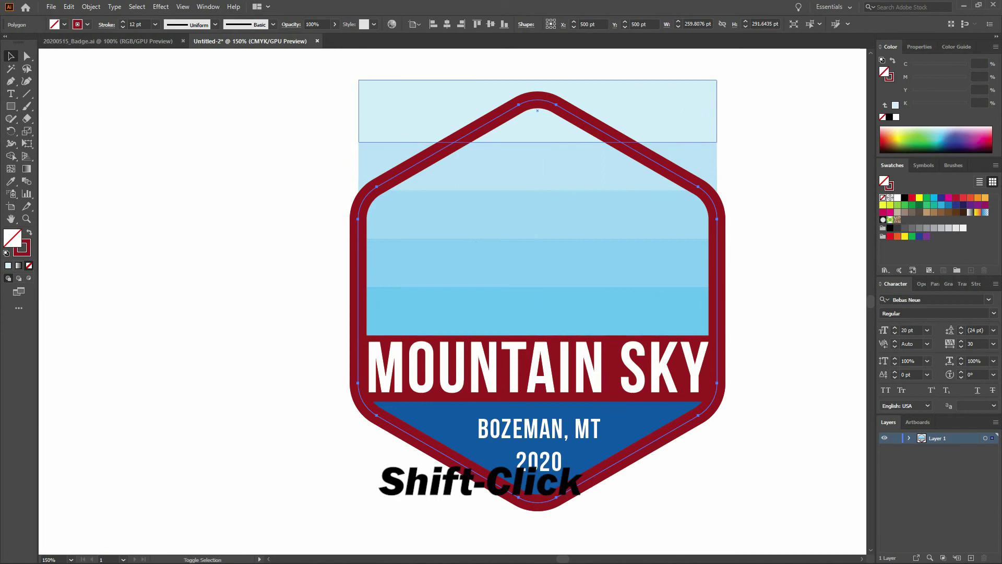
shift+click(663, 302)
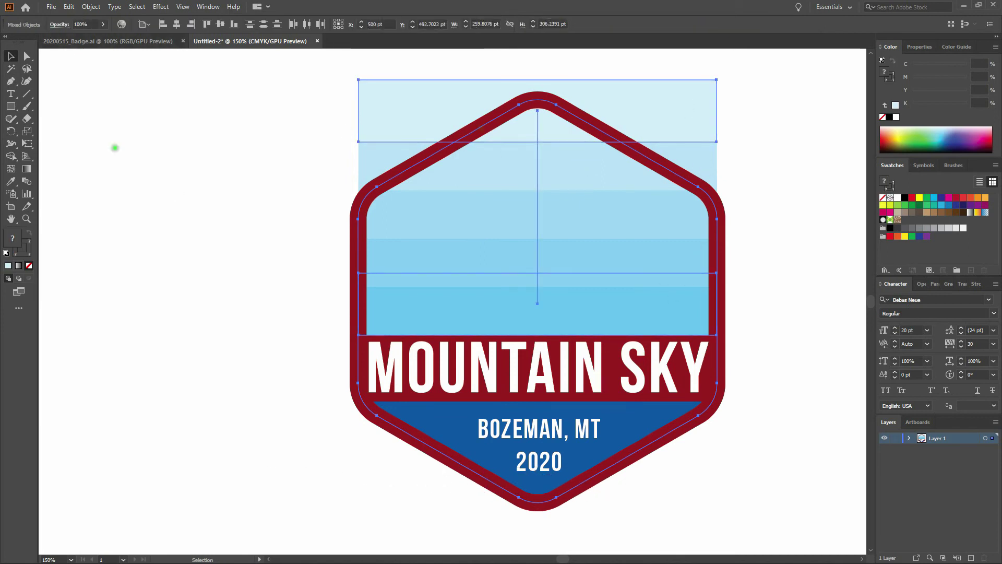
click(92, 7)
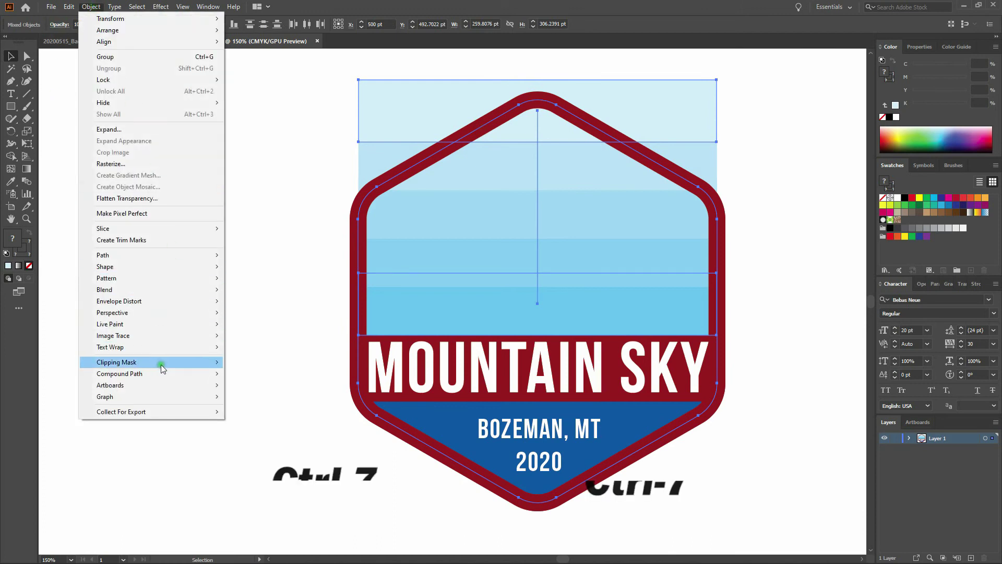
mouse_move(174, 362)
click(247, 363)
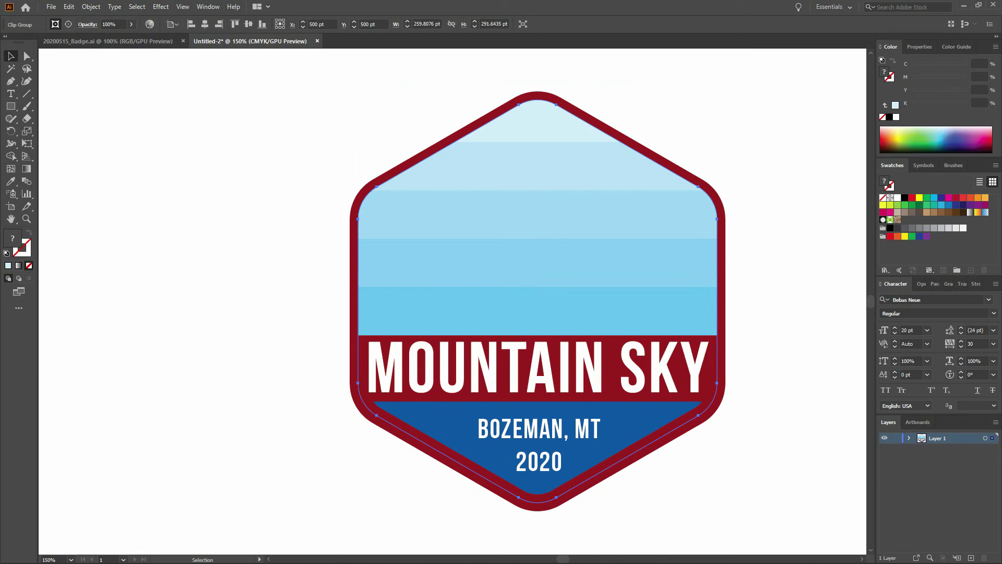
Send the clipped sky group to the back behind the mountains
click(91, 7)
mouse_move(107, 30)
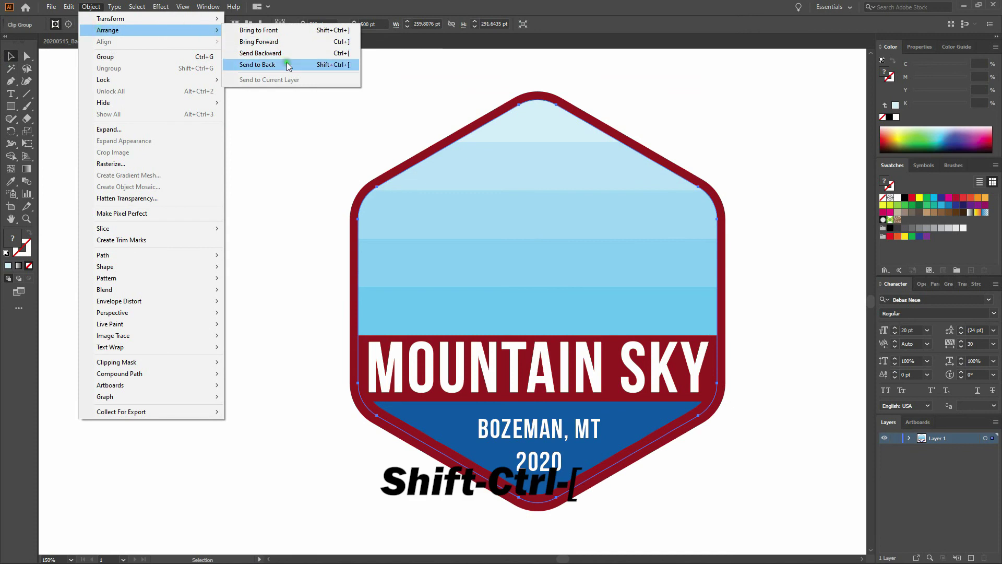
click(288, 66)
click(400, 90)
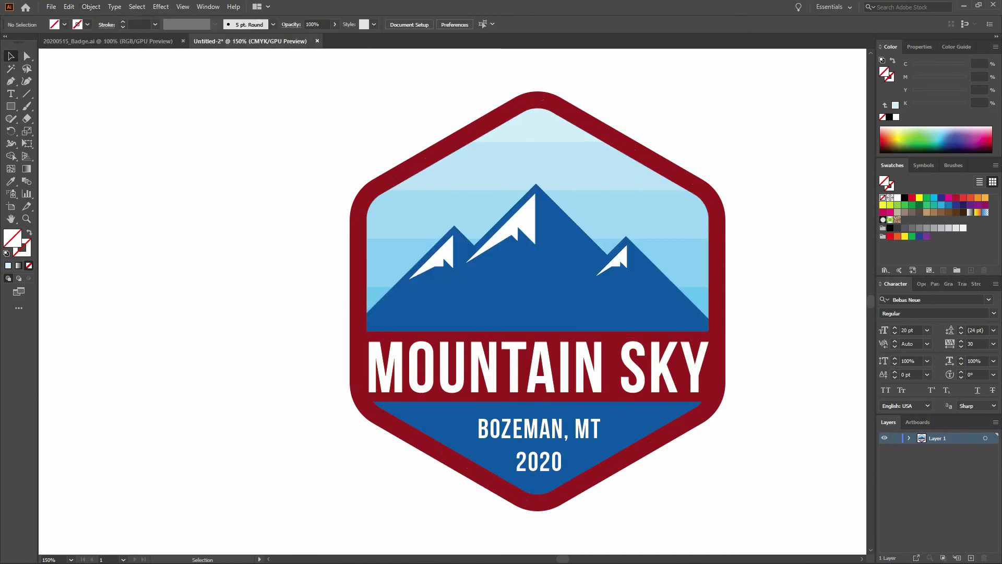
Create a 12-point star with radii of 20 pt and 200 pt
click(11, 106)
drag(13, 108, 67, 157)
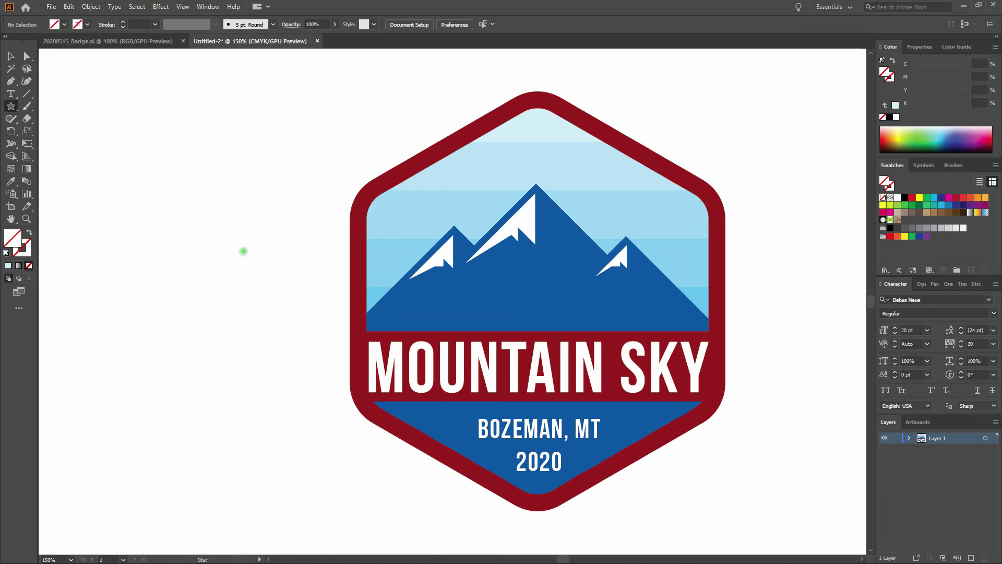
click(550, 283)
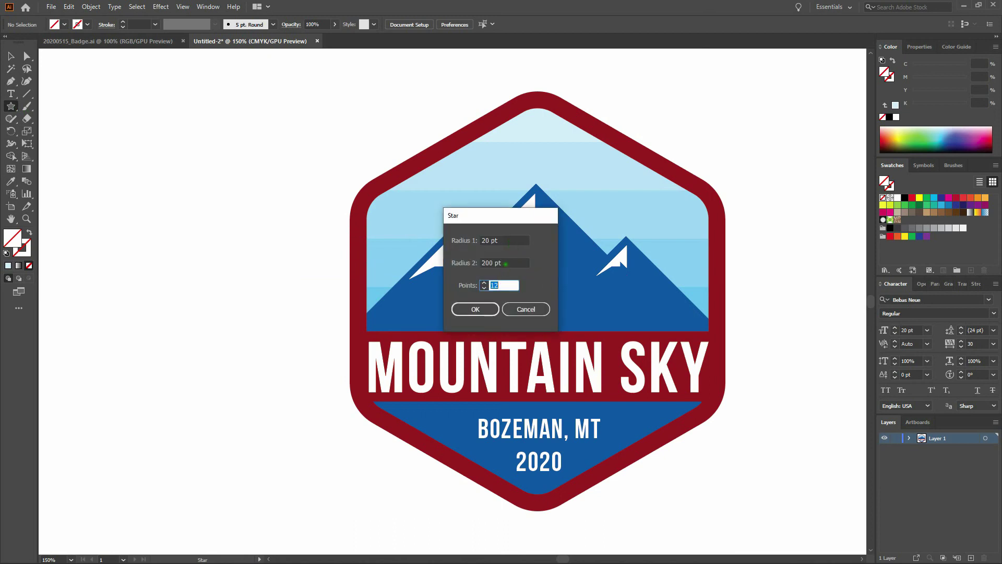
click(475, 310)
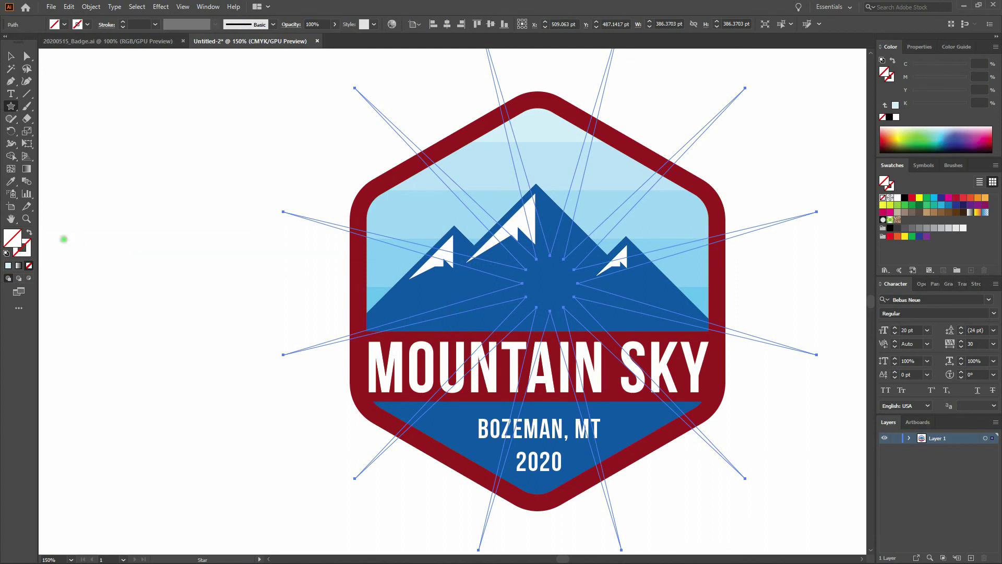
Fill the star white, move it up and right toward the peaks, and remove its stroke
click(6, 253)
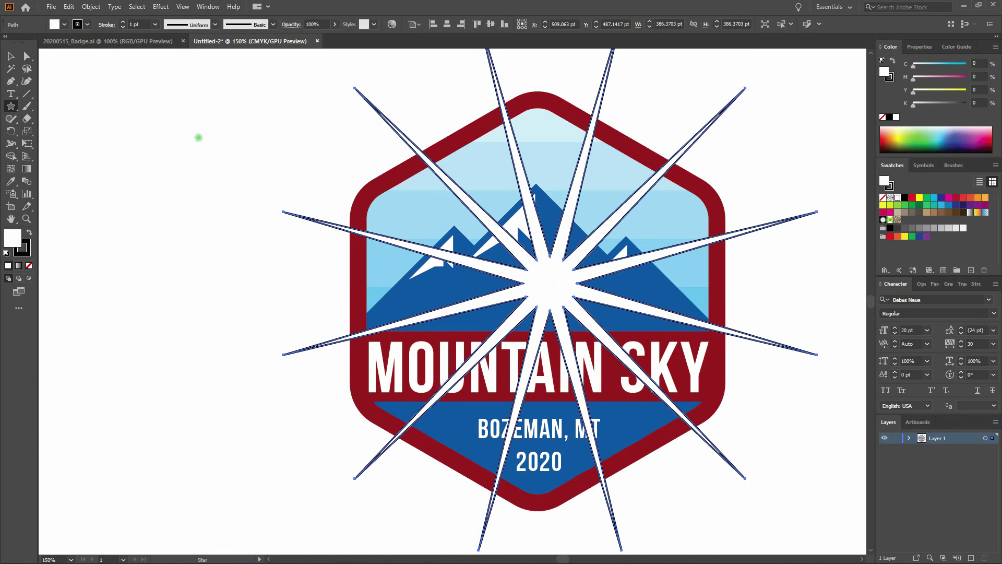
click(11, 55)
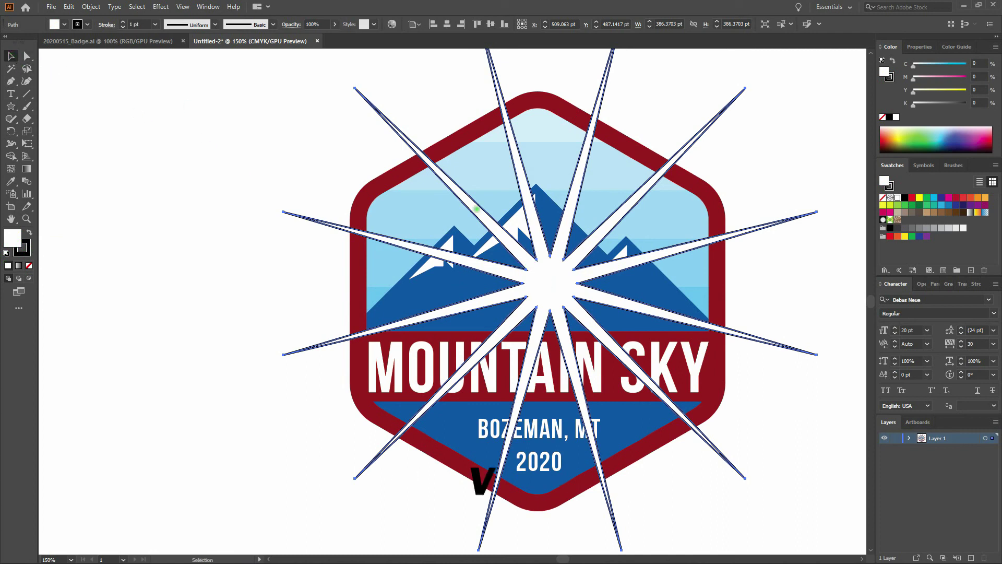
drag(541, 284, 592, 236)
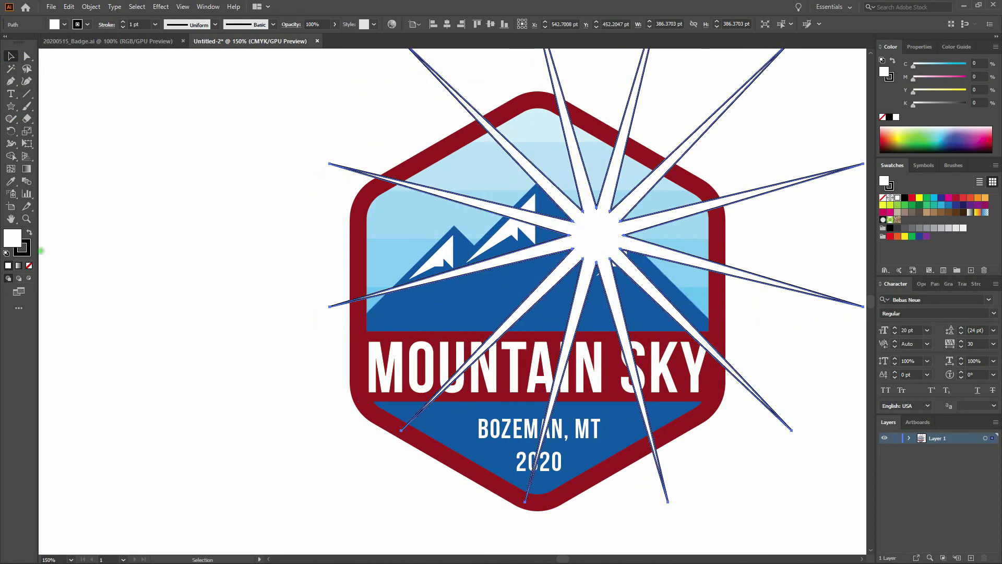
click(27, 251)
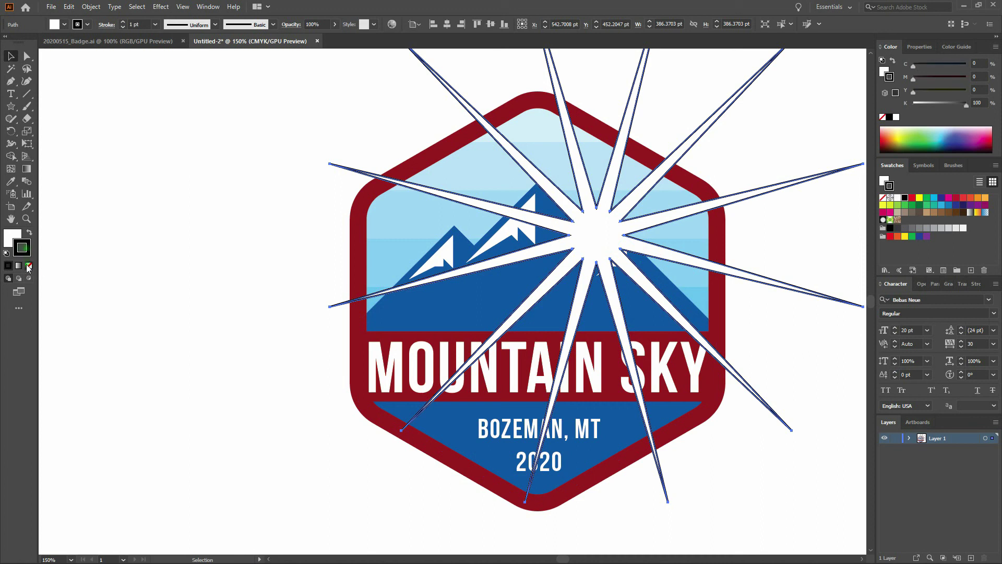
click(29, 265)
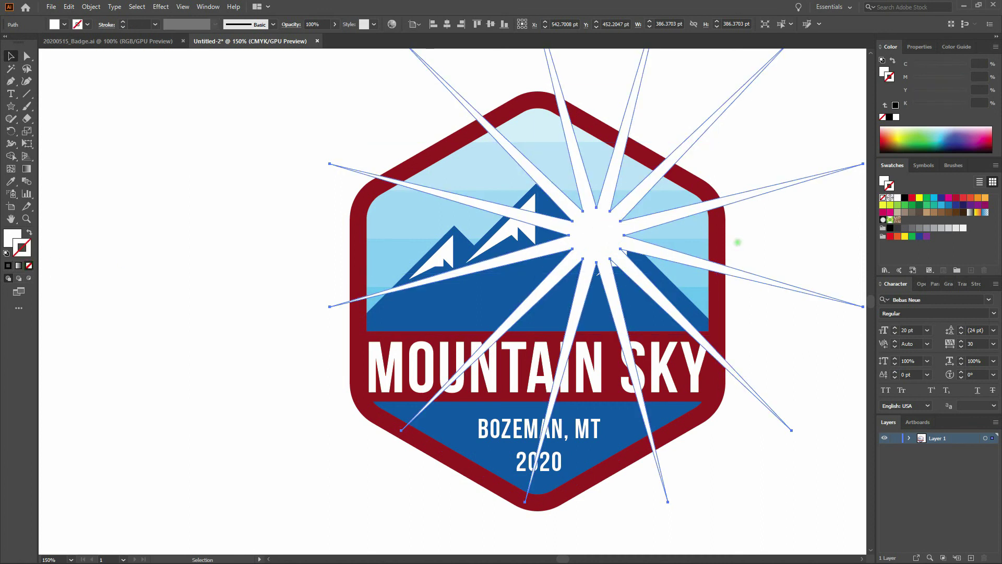
Duplicate the red hexagon in place and bring the copy to the very front
click(738, 244)
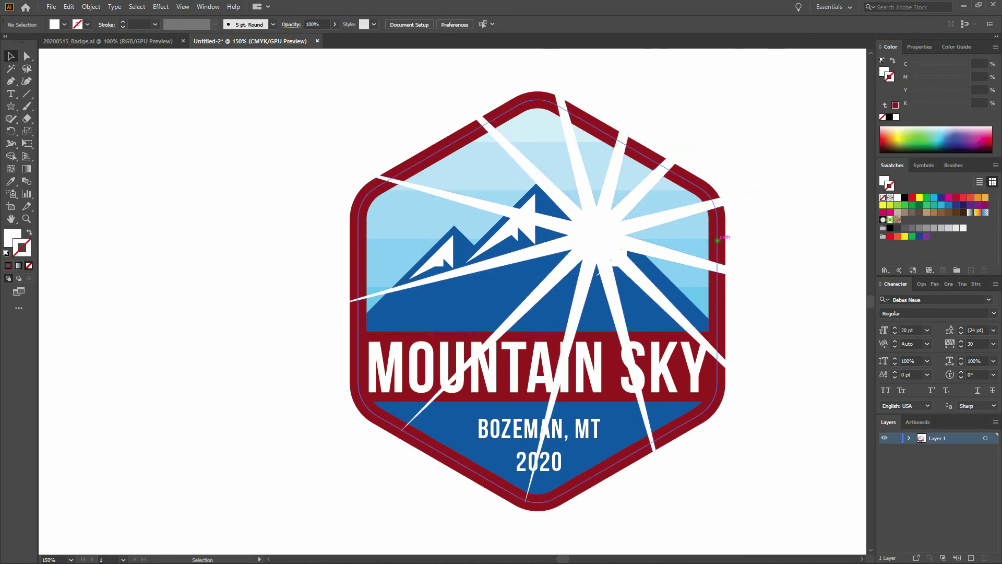
click(714, 242)
key(ctrl+c)
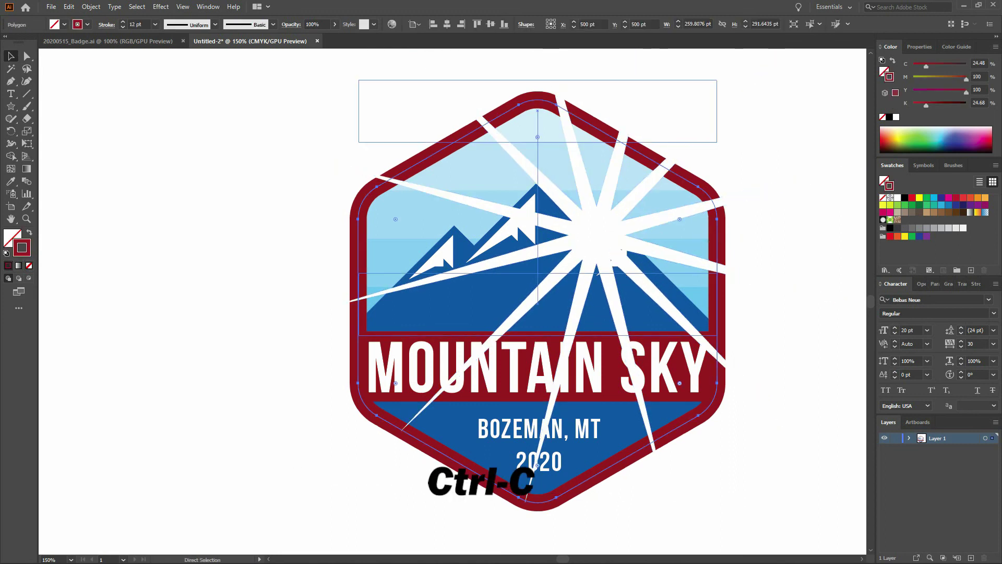
key(ctrl+f)
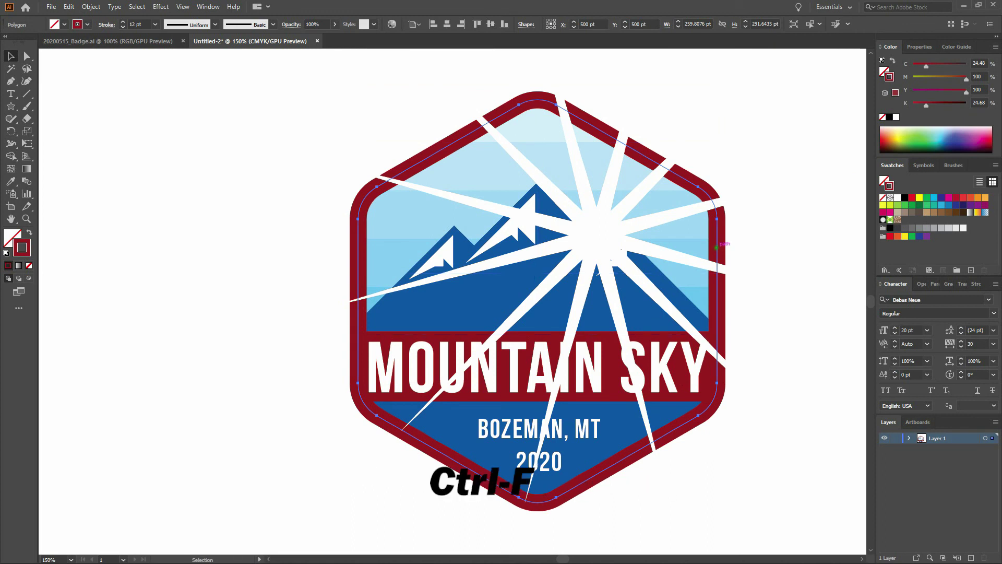
click(91, 6)
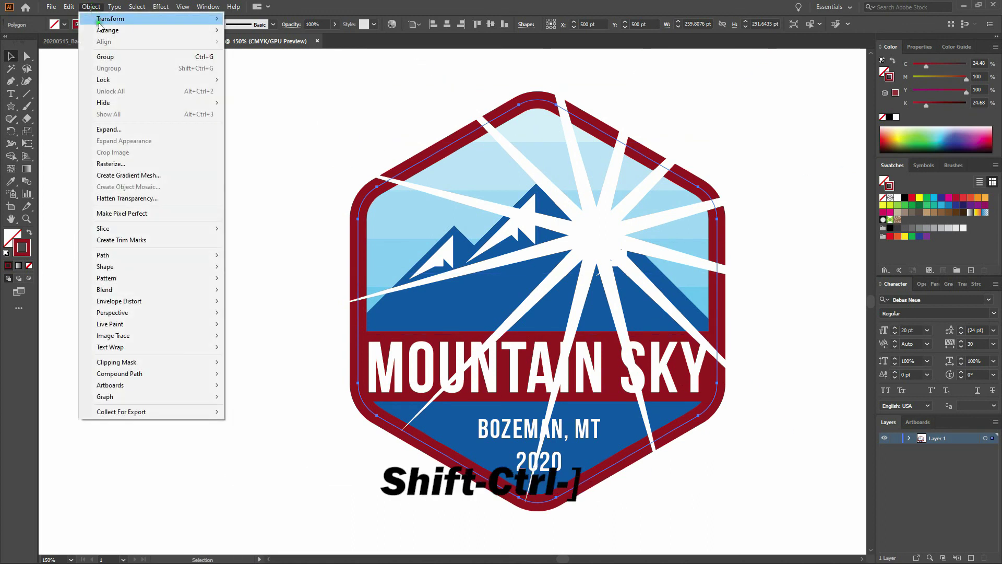
mouse_move(101, 30)
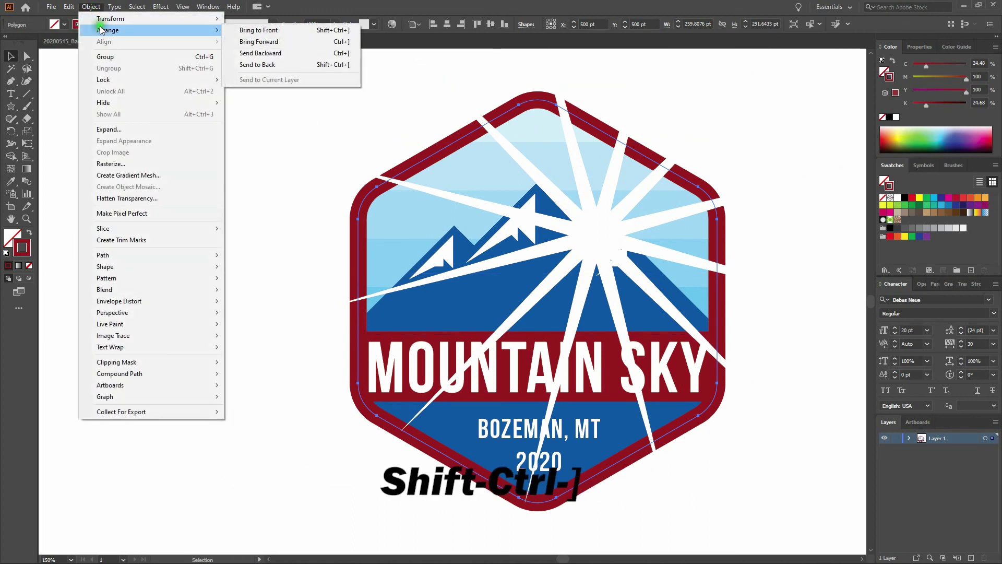
click(307, 30)
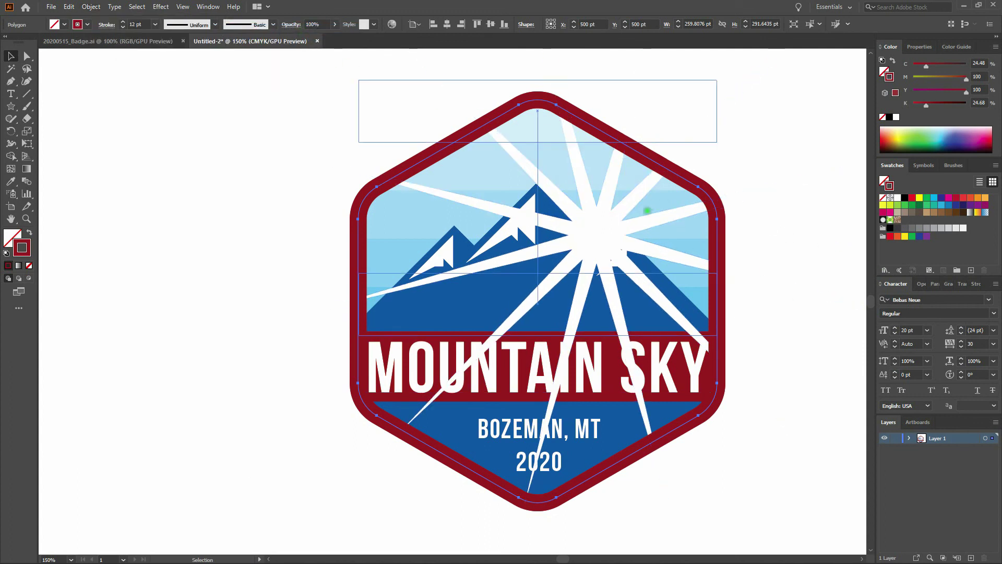
Select the sunburst together with the hexagon copy and make a clipping mask
shift+click(646, 225)
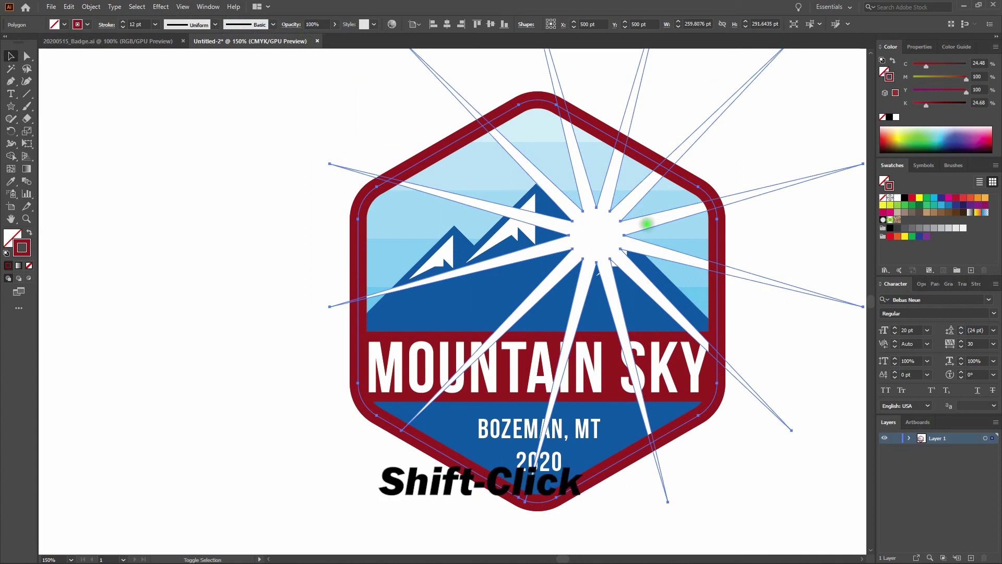
shift+click(648, 225)
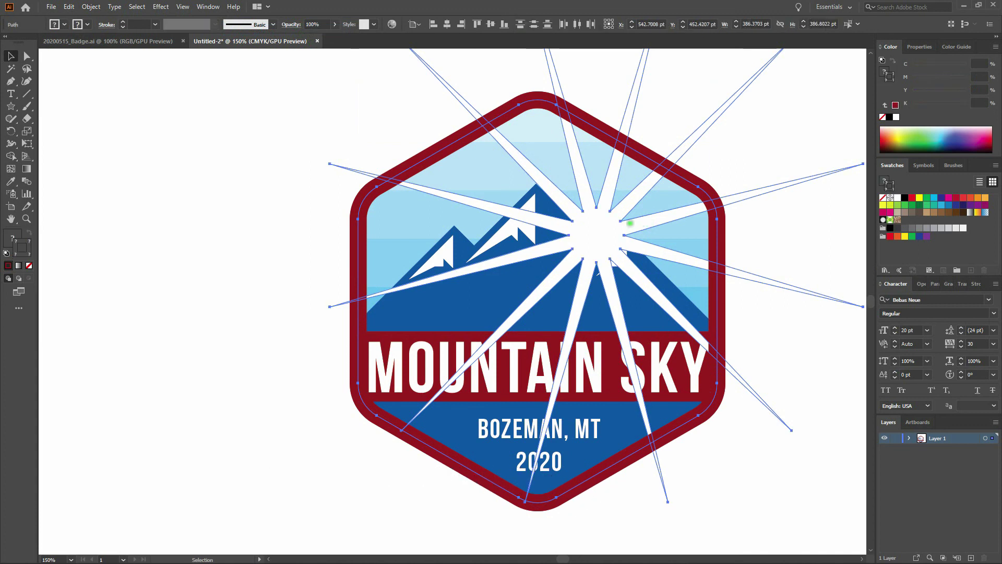
click(91, 6)
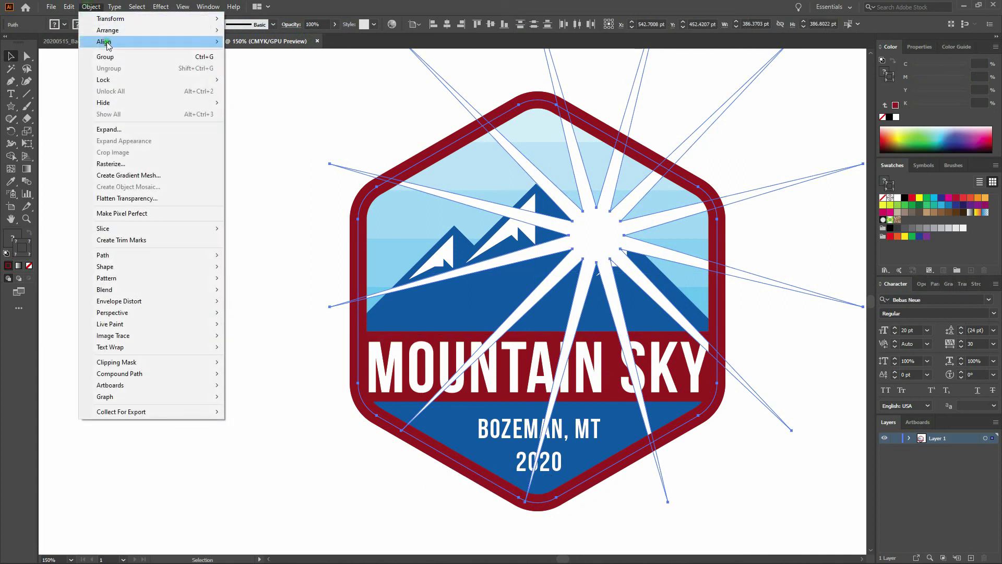
mouse_move(148, 362)
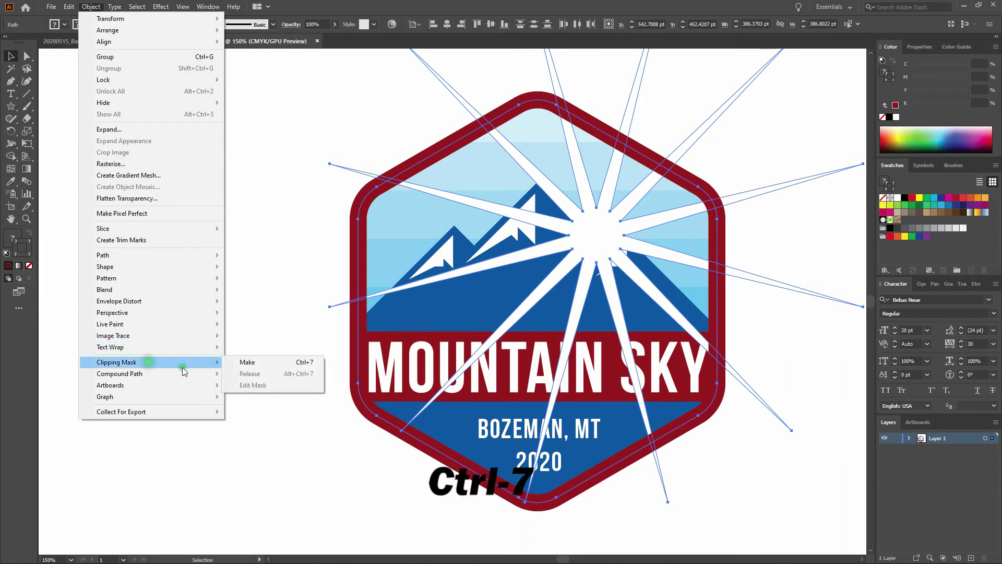
click(241, 362)
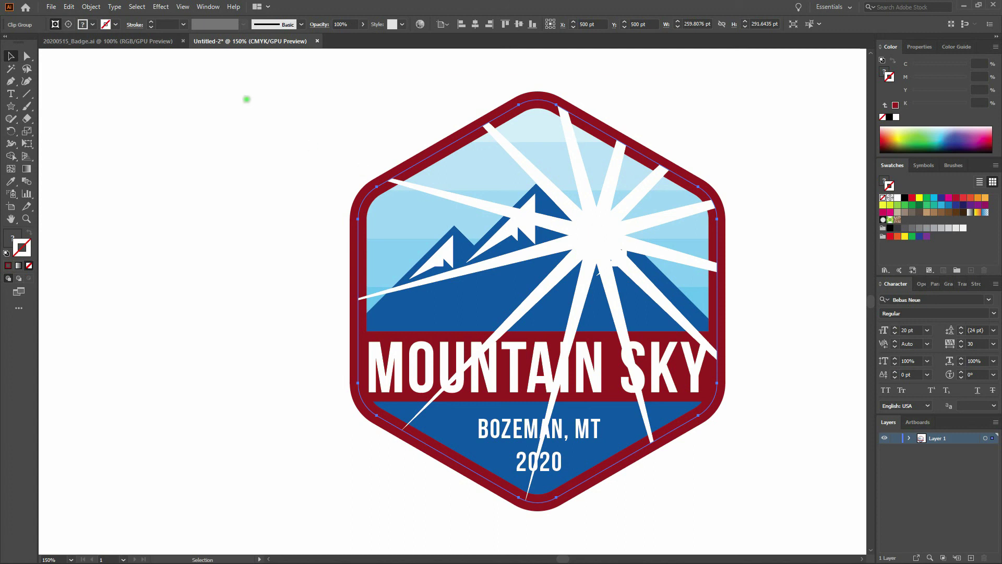
Send the clipped sunburst rays backward behind the mountains and text, then zoom out
click(91, 6)
mouse_move(115, 30)
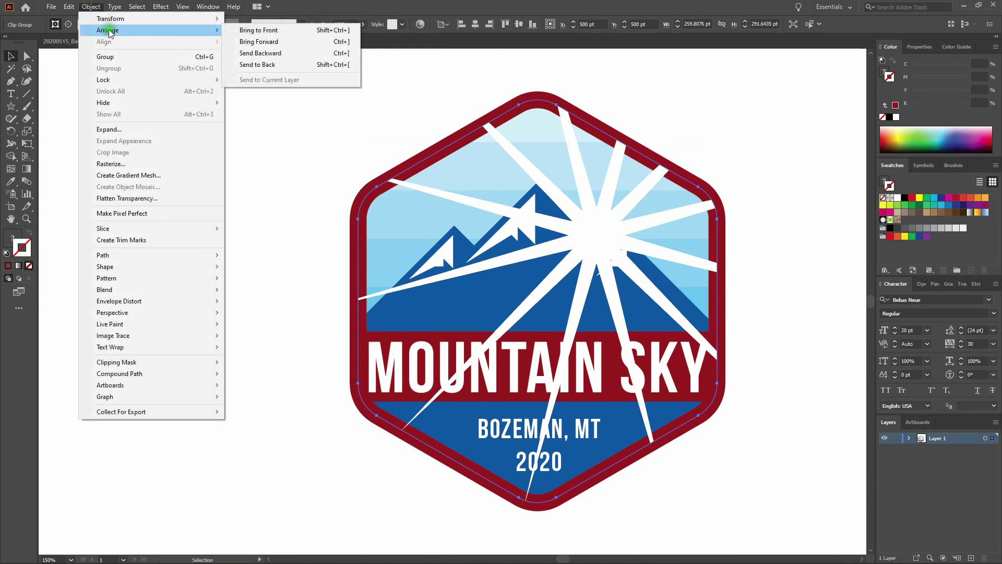
click(284, 53)
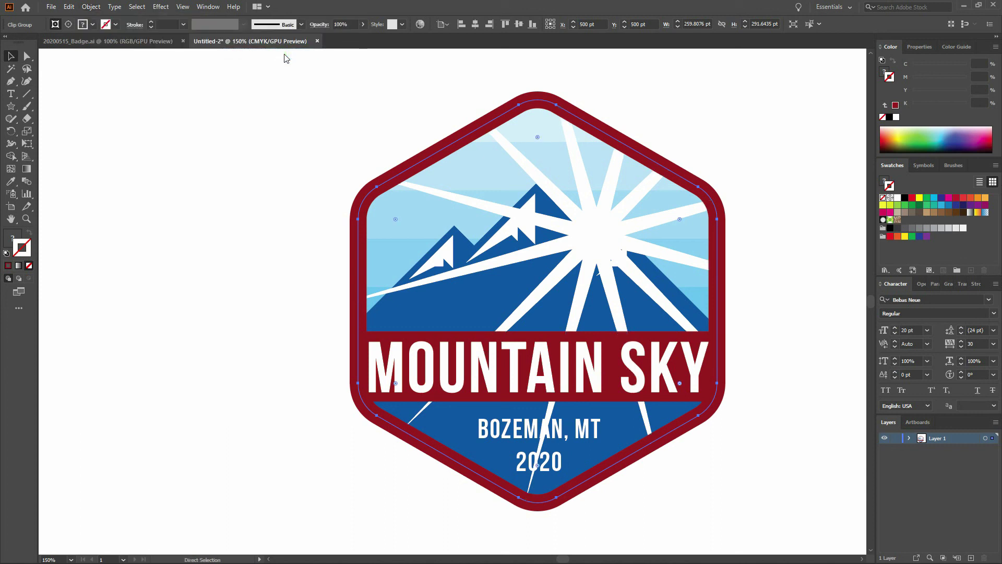
key(ctrl+bracketleft)
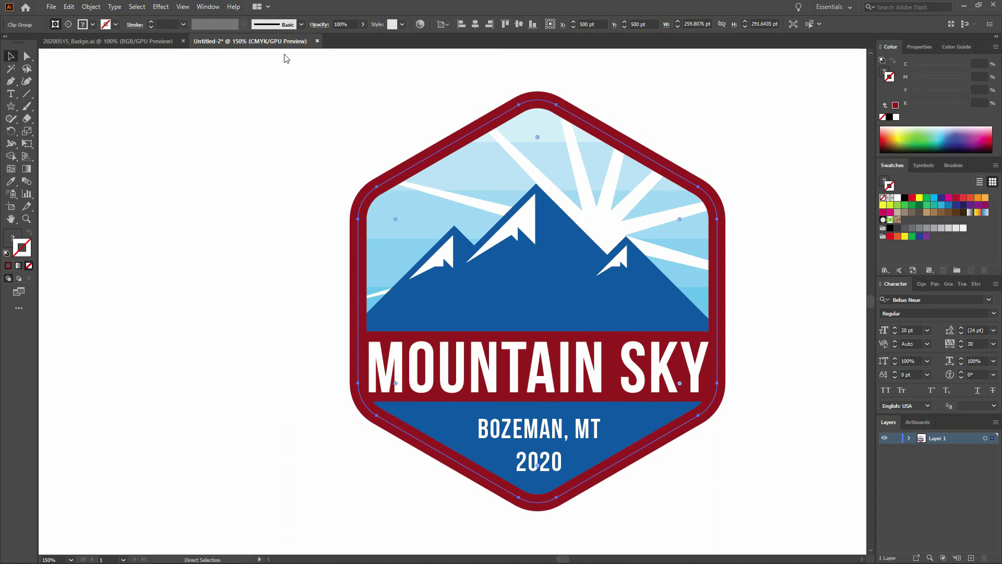
key(ctrl+minus)
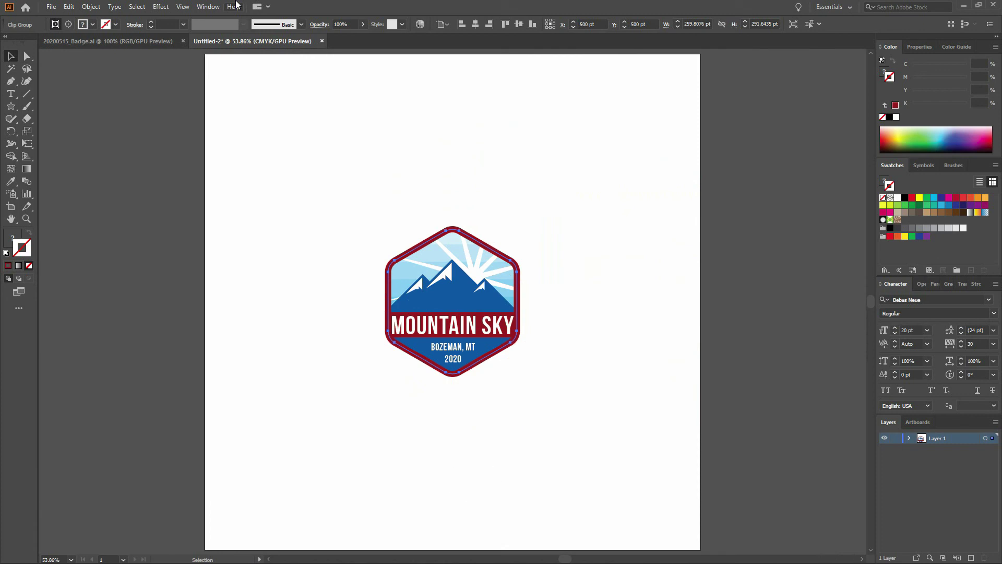
Marquee-select every part of the Mountain Sky badge, group it with Ctrl+G, and deselect
click(279, 104)
drag(278, 183, 642, 427)
key(ctrl+g)
click(91, 6)
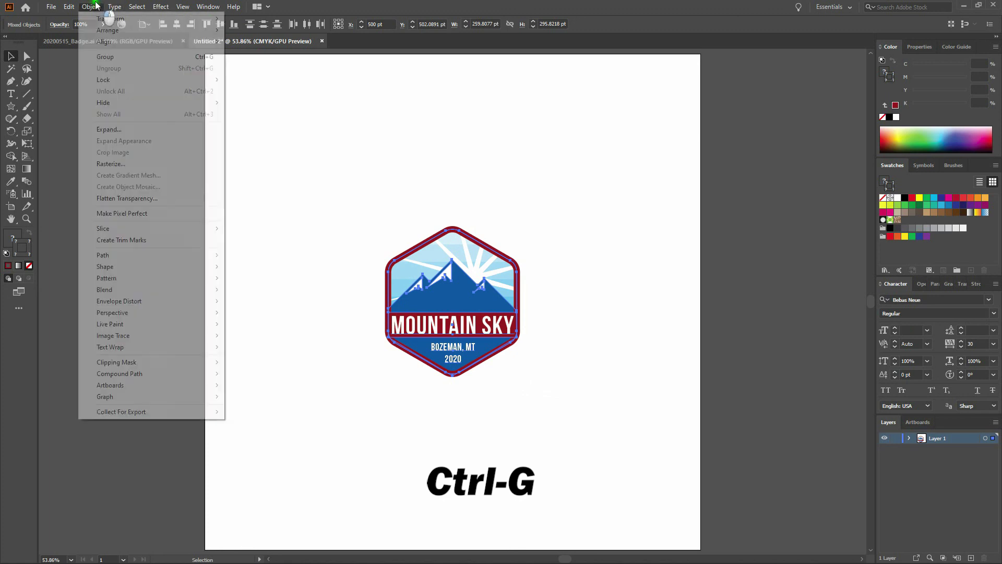
click(147, 56)
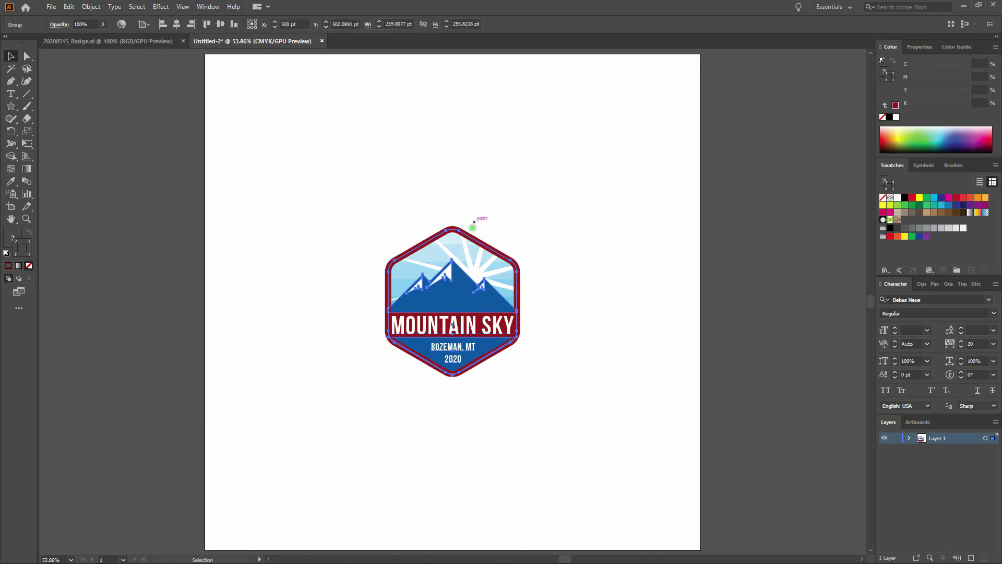
click(479, 178)
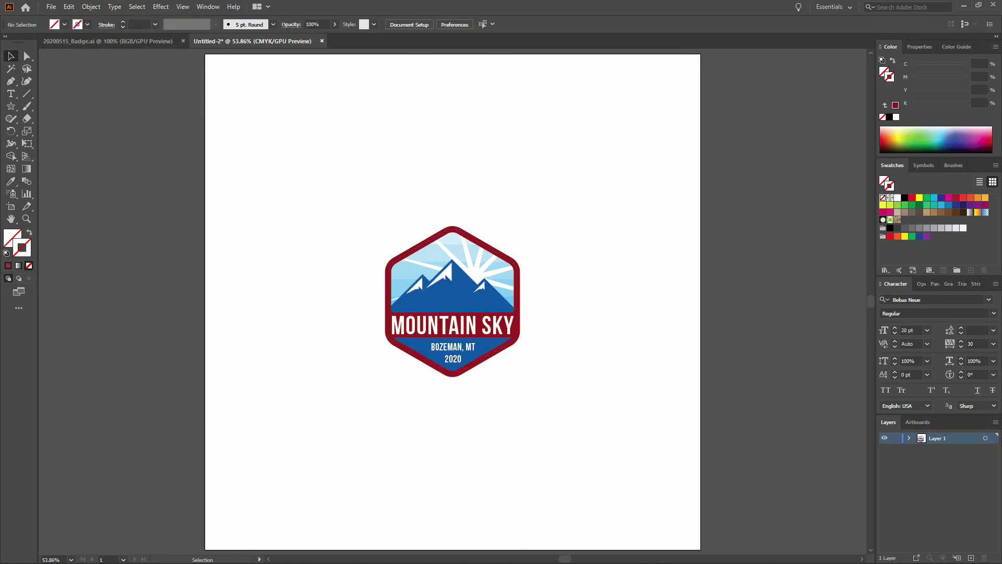